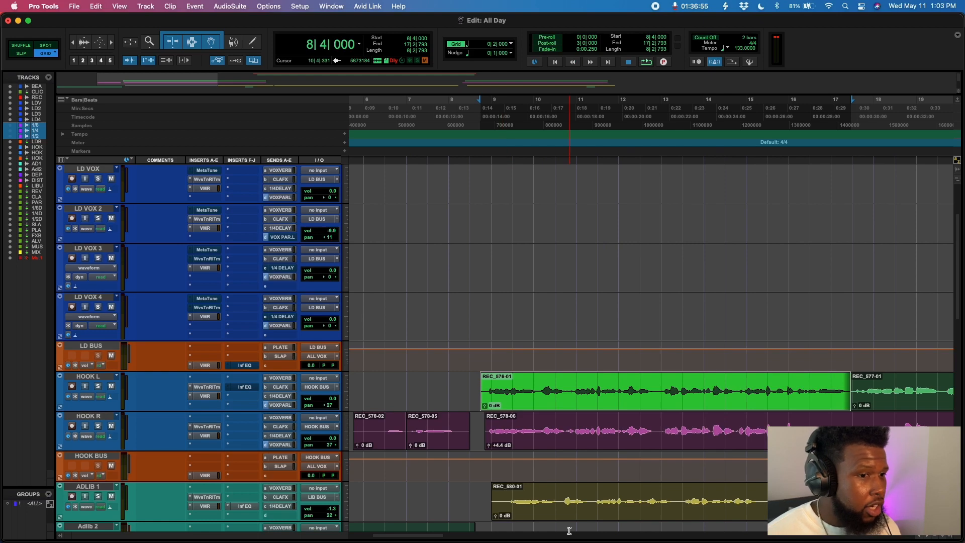
- Mute the clip on the ADLIB 1 track
{"action": "left_click", "coordinate": [553, 512]}
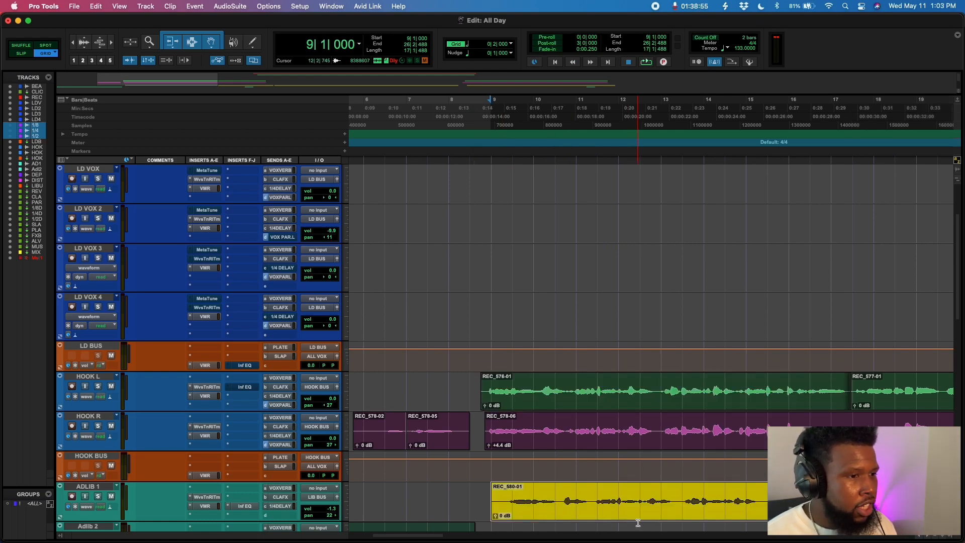
{"action": "scroll", "coordinate": [518, 502], "scroll_direction": "down", "scroll_amount": 3}
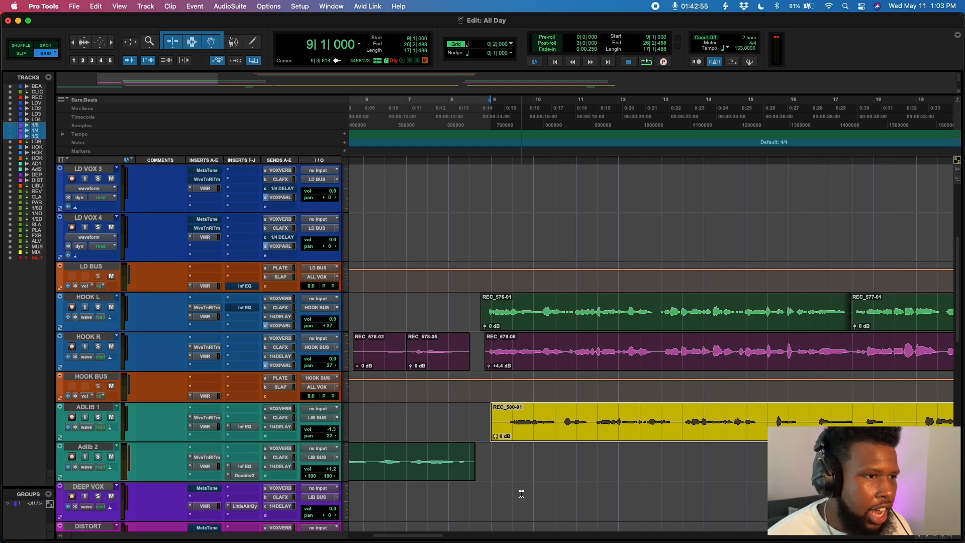
{"action": "key", "text": "super+m"}
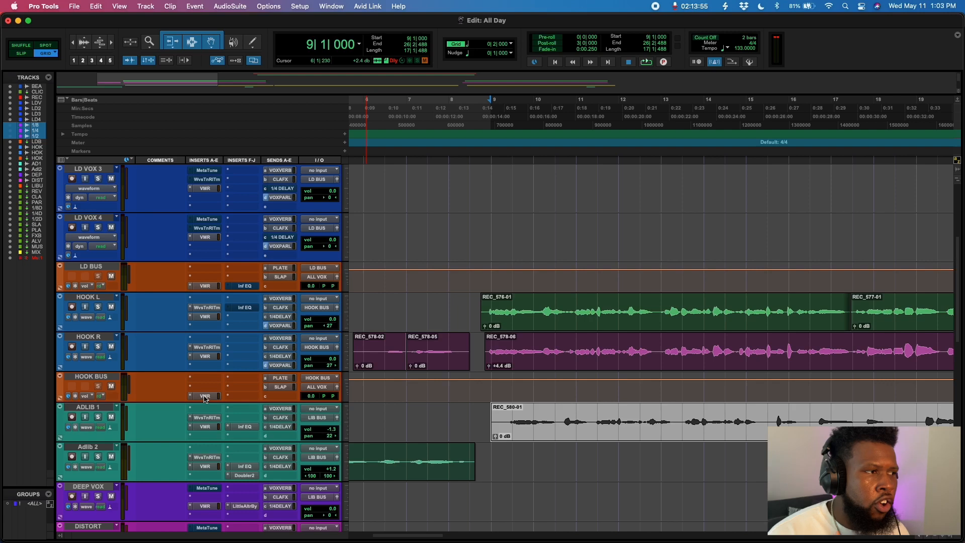
- Open the HOOK BUS Virtual Mix Rack plugin window and close it again
{"action": "left_click", "coordinate": [204, 396]}
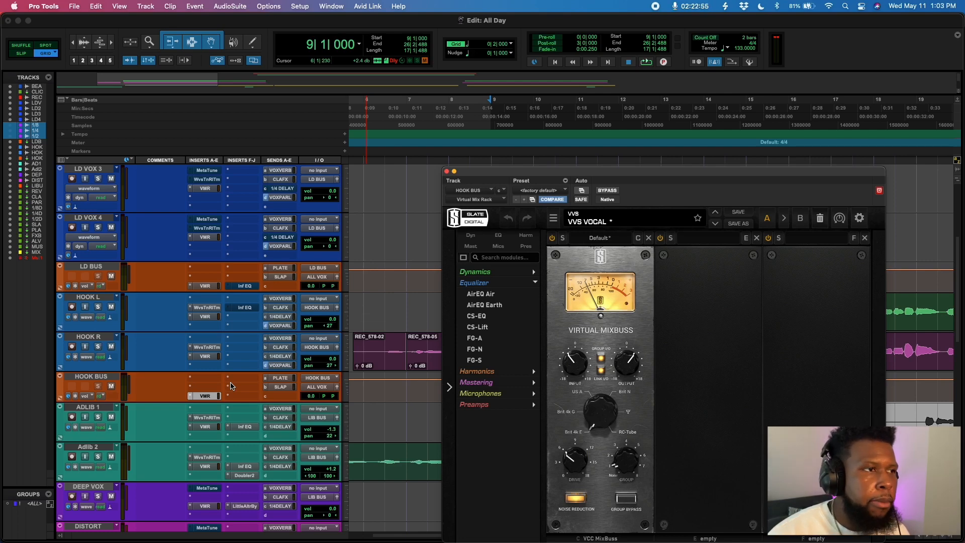
{"action": "left_click", "coordinate": [447, 172]}
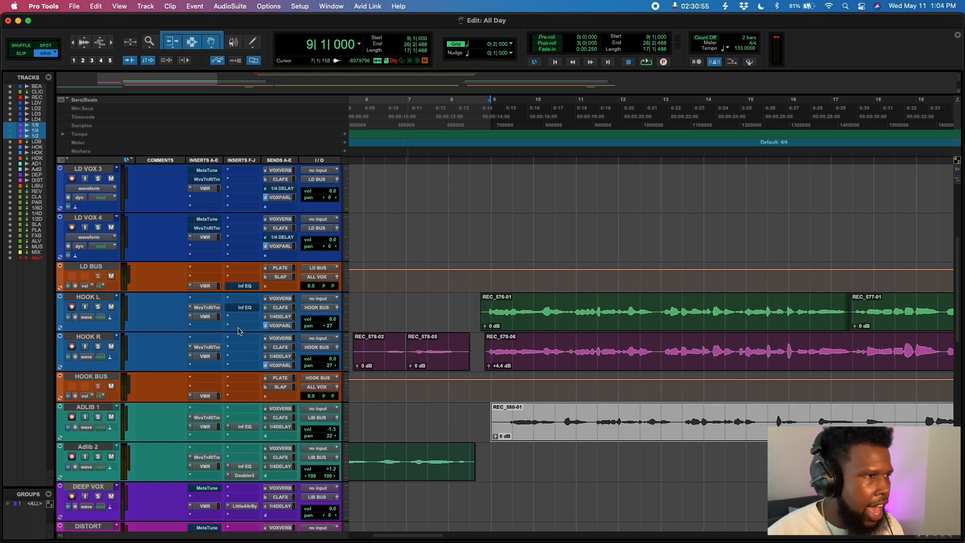
- Insert Nectar 3 on an empty insert slot of the HOOK L track
{"action": "left_click", "coordinate": [239, 331]}
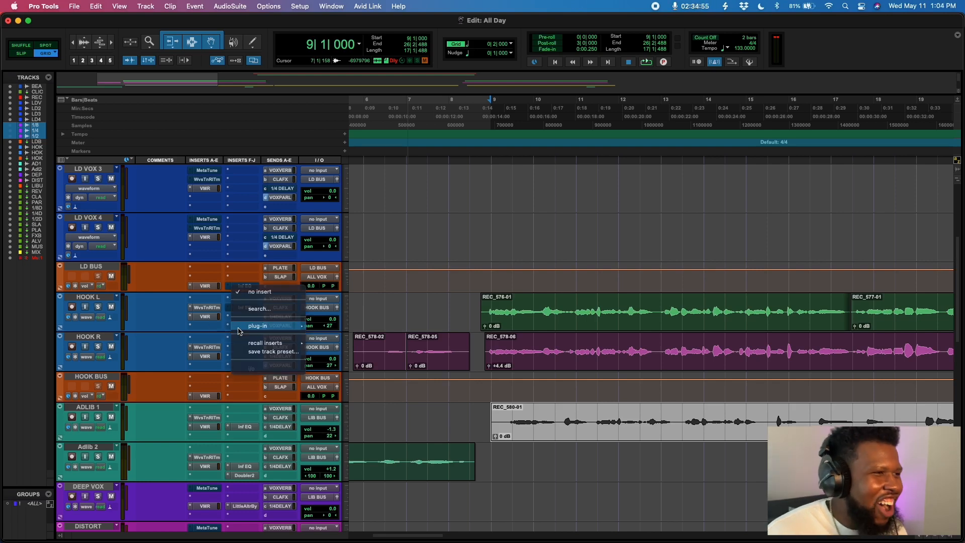
{"action": "left_click", "coordinate": [259, 309]}
{"action": "type", "text": "nec"}
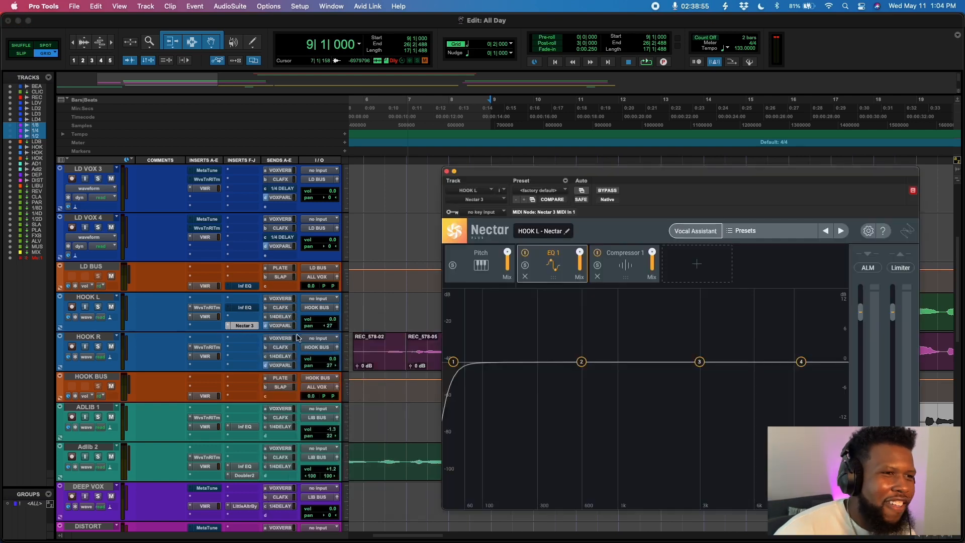
- In Nectar, remove the Compressor 1 module and add a De-Esser module in its place
{"action": "left_click", "coordinate": [596, 276]}
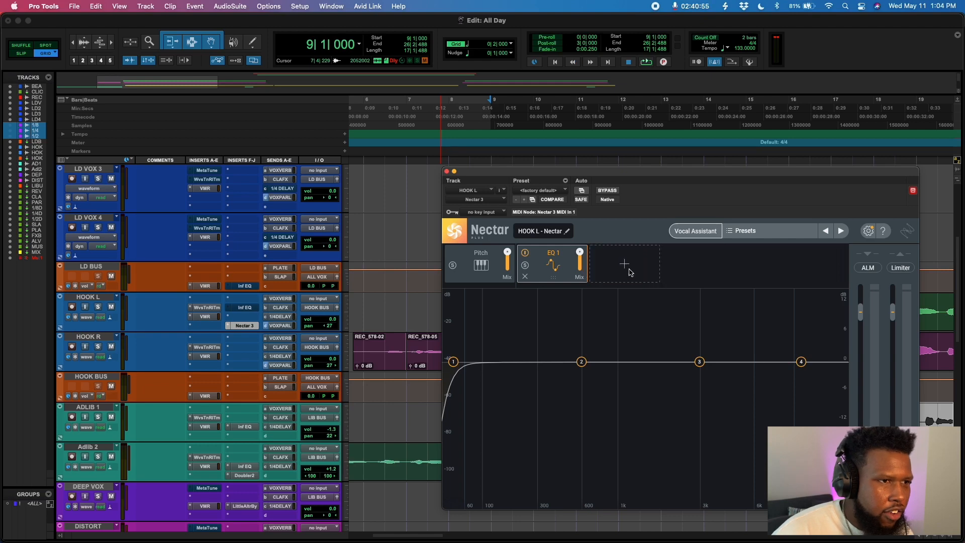
{"action": "left_click", "coordinate": [647, 269]}
{"action": "left_click", "coordinate": [621, 297]}
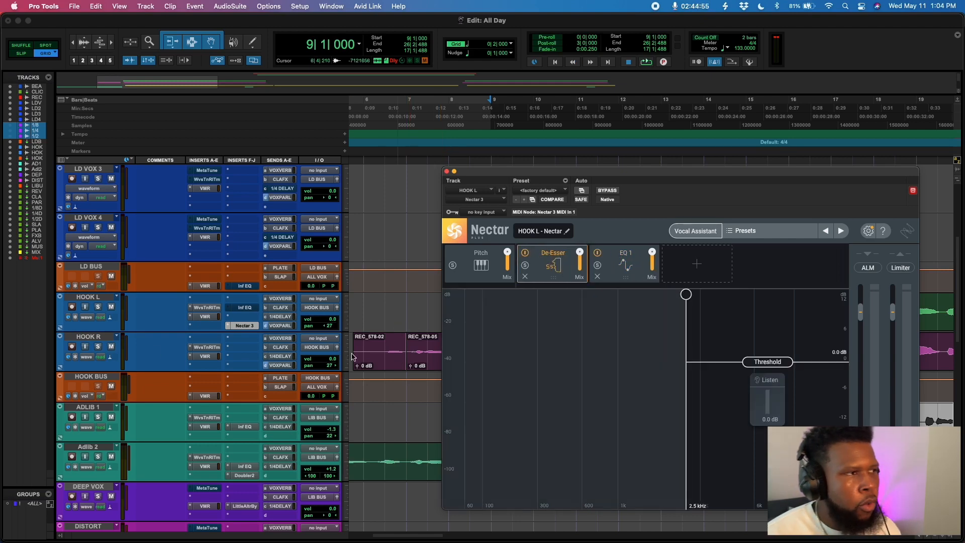
- Mute the HOOK R track and play the hook to audition HOOK L alone
{"action": "left_click", "coordinate": [111, 347]}
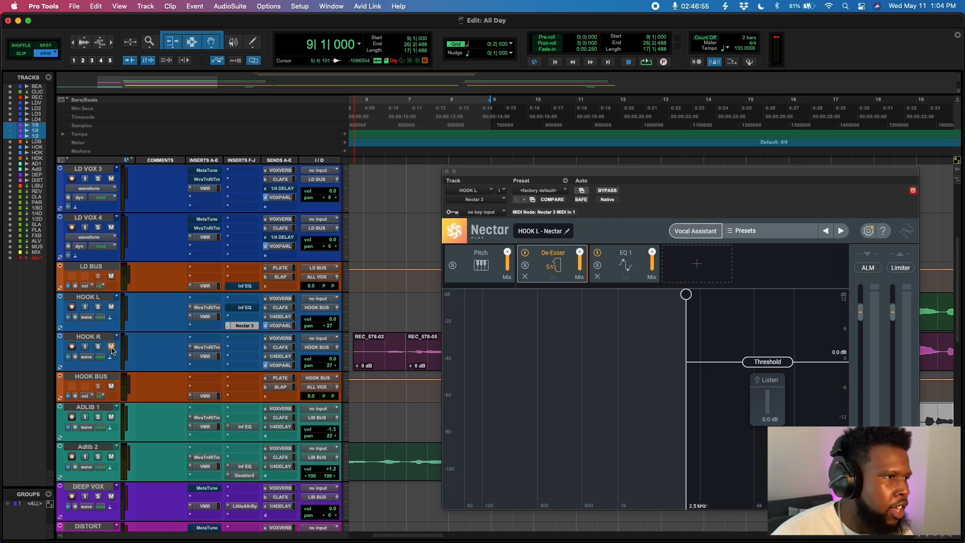
{"action": "key", "text": "space"}
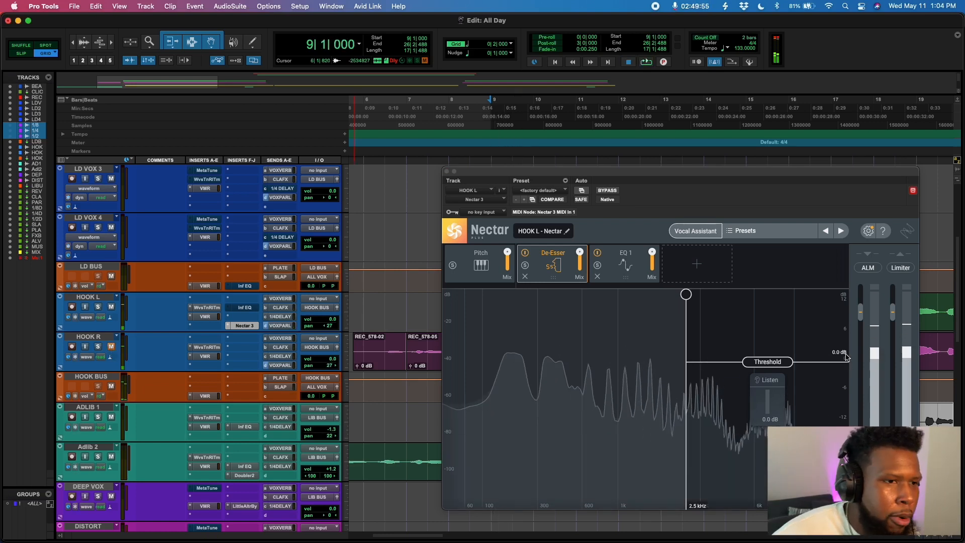
{"action": "key", "text": "space"}
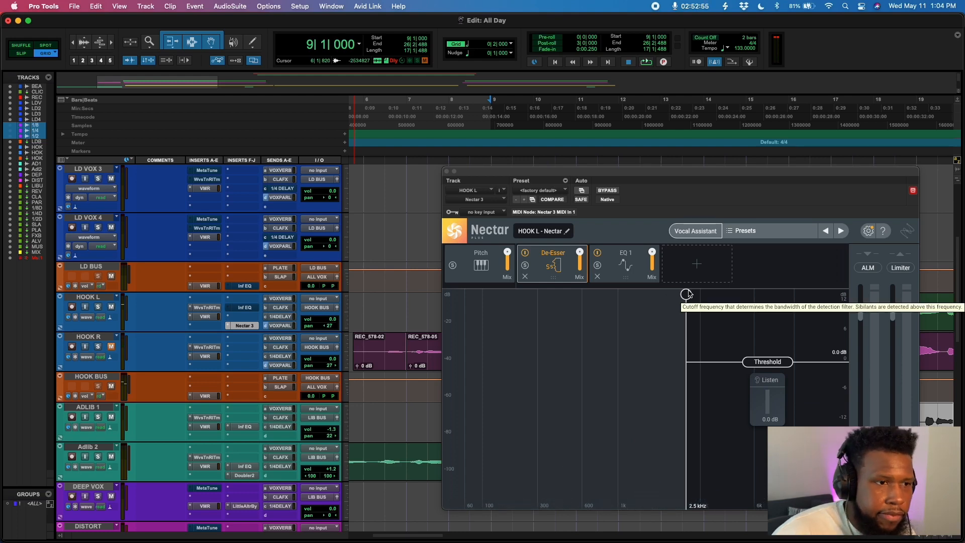
- During playback, set the De-Esser cutoff to about 3.5 kHz and threshold to about -12 dB, then close Nectar
{"action": "key", "text": "space"}
{"action": "left_click_drag", "start_coordinate": [687, 294], "coordinate": [697, 294]}
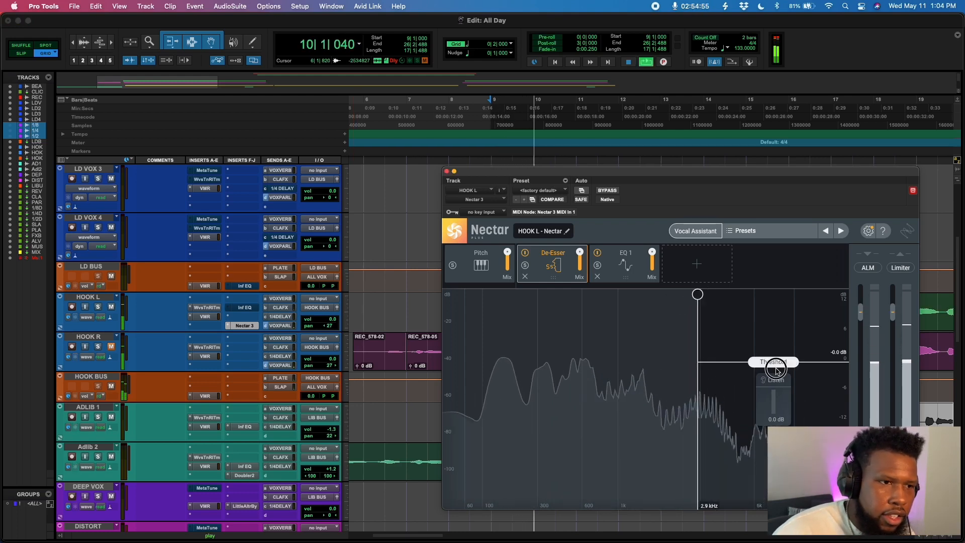
{"action": "left_click_drag", "start_coordinate": [777, 371], "coordinate": [774, 434]}
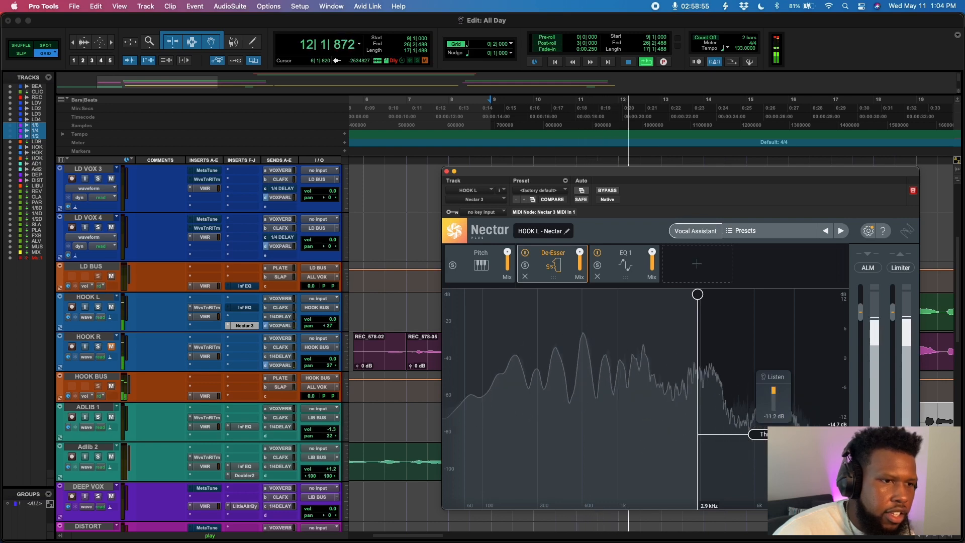
{"action": "left_click_drag", "start_coordinate": [774, 434], "coordinate": [777, 414]}
{"action": "left_click_drag", "start_coordinate": [698, 294], "coordinate": [712, 294]}
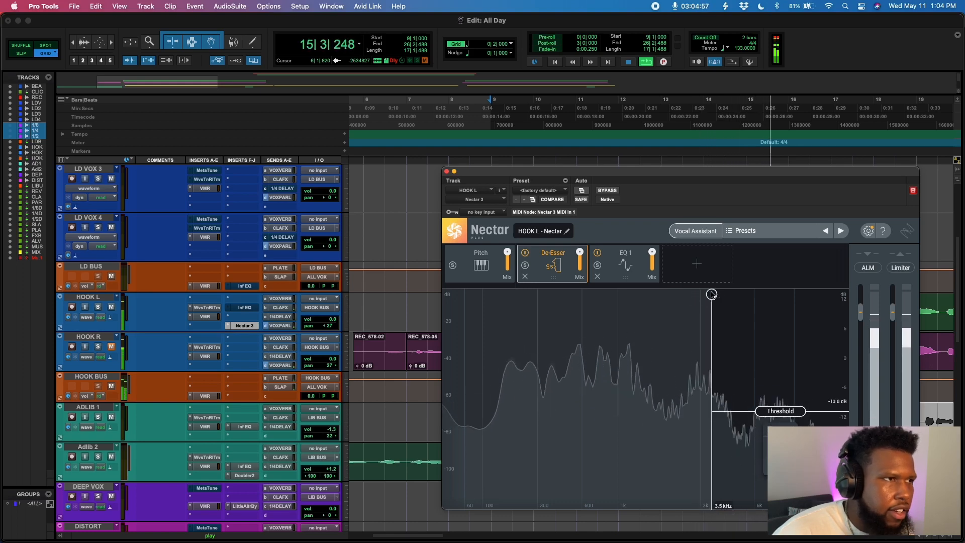
{"action": "left_click", "coordinate": [446, 171]}
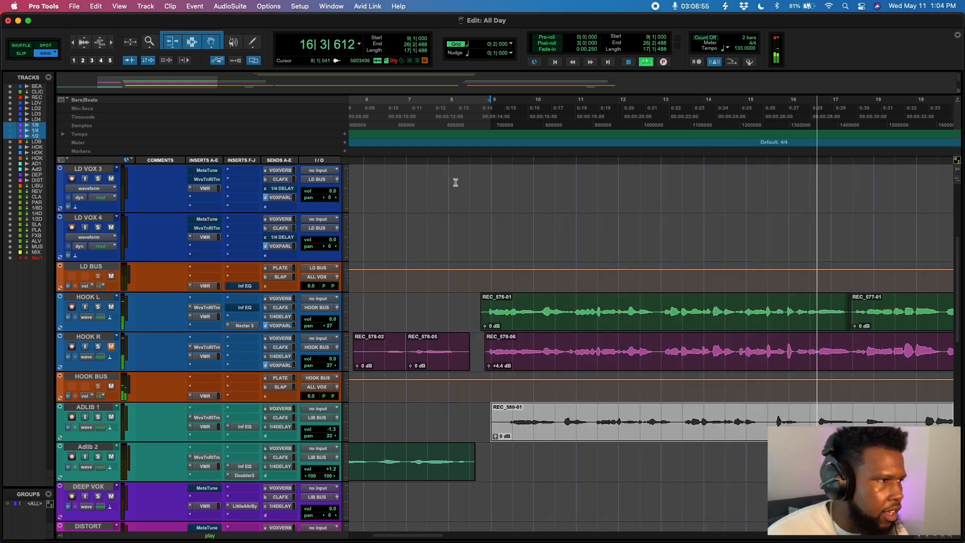
{"action": "key", "text": "space"}
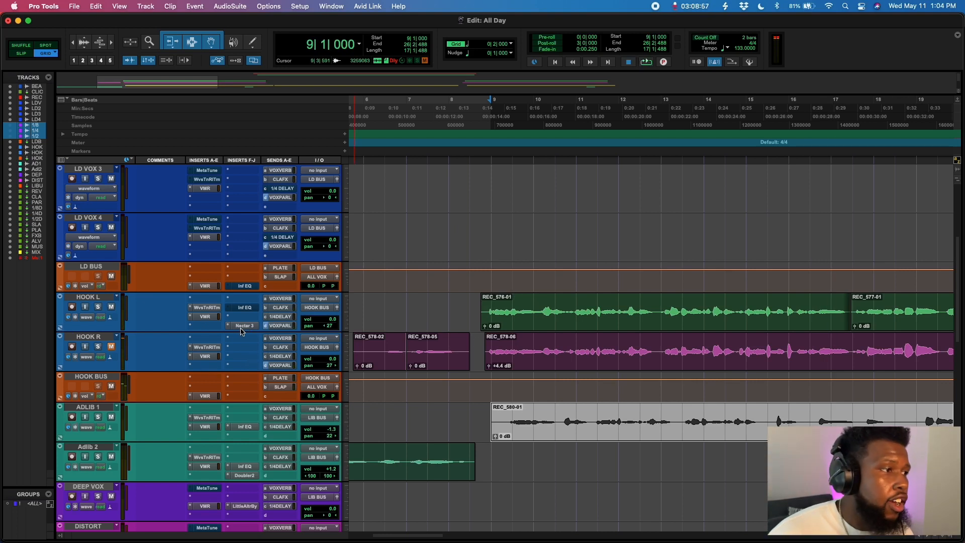
- Copy the Nectar 3 insert from HOOK L onto the HOOK R track and tidy HOOK L's insert slots
{"action": "mouse_move", "coordinate": [247, 327]}
{"action": "left_mouse_down"}
{"action": "mouse_move", "coordinate": [246, 358]}
{"action": "mouse_move", "coordinate": [243, 319]}
{"action": "left_mouse_up"}
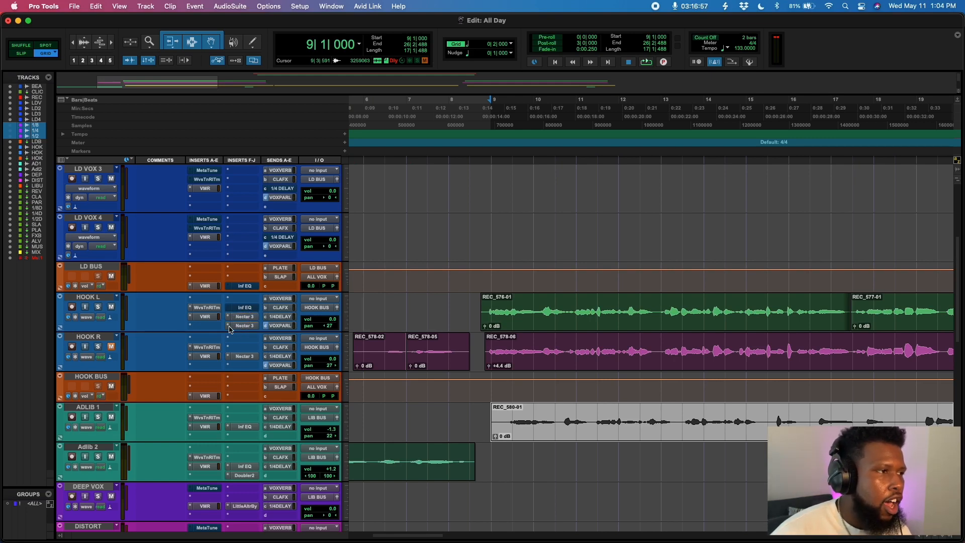
{"action": "left_click", "coordinate": [229, 328]}
{"action": "left_click", "coordinate": [246, 305]}
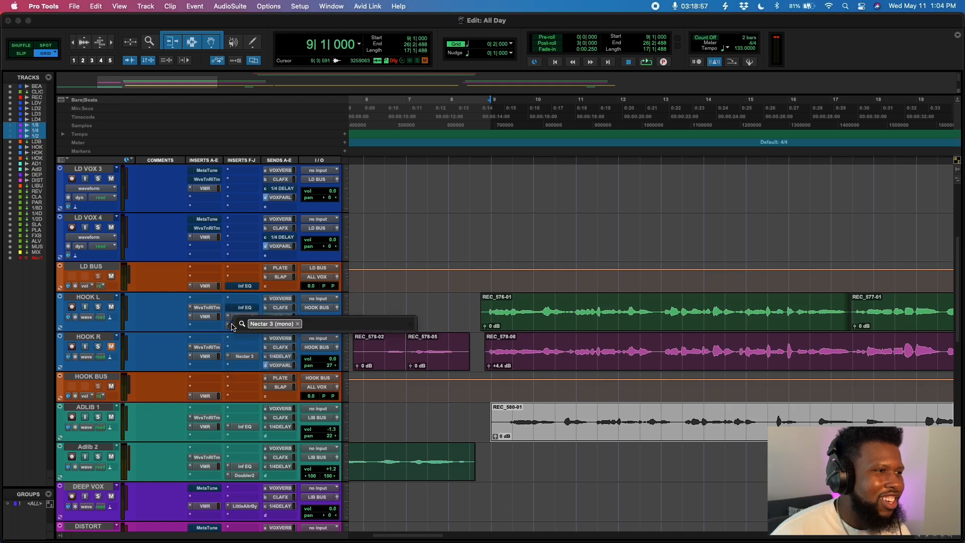
{"action": "left_click", "coordinate": [213, 325]}
{"action": "left_click", "coordinate": [228, 326]}
{"action": "left_click", "coordinate": [247, 288]}
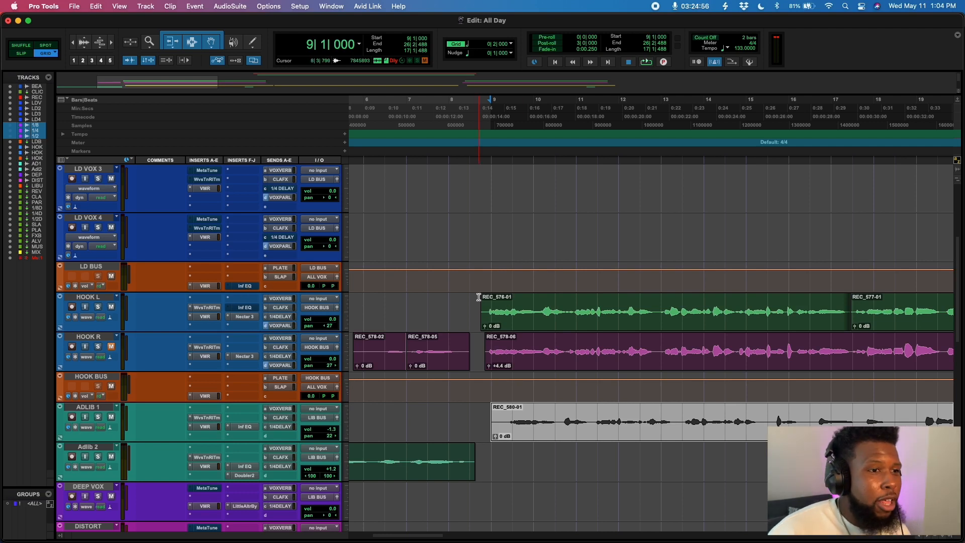
- Lower the HOOK R main clip's gain to +3.5 dB while playing the hook
{"action": "left_click", "coordinate": [472, 312]}
{"action": "key", "text": "space"}
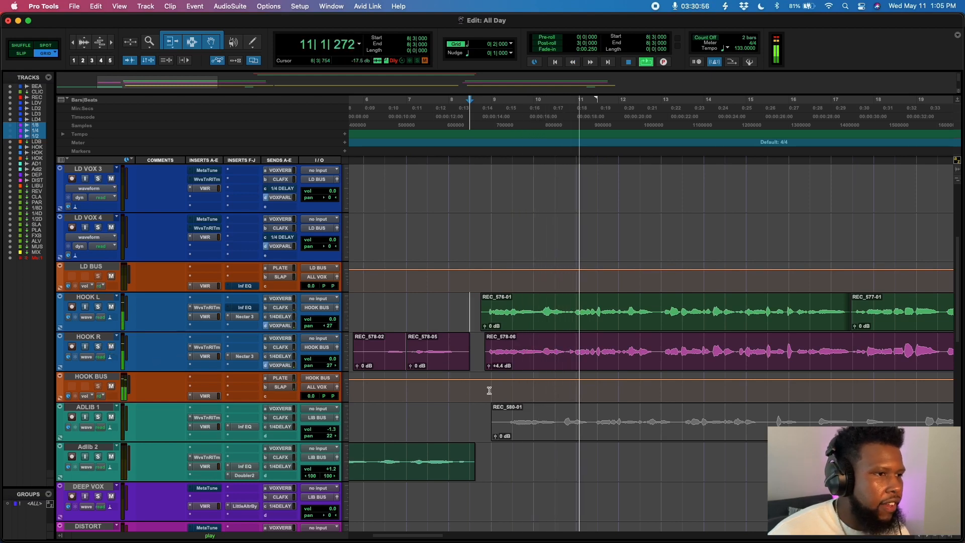
{"action": "left_click_drag", "start_coordinate": [490, 371], "coordinate": [490, 375]}
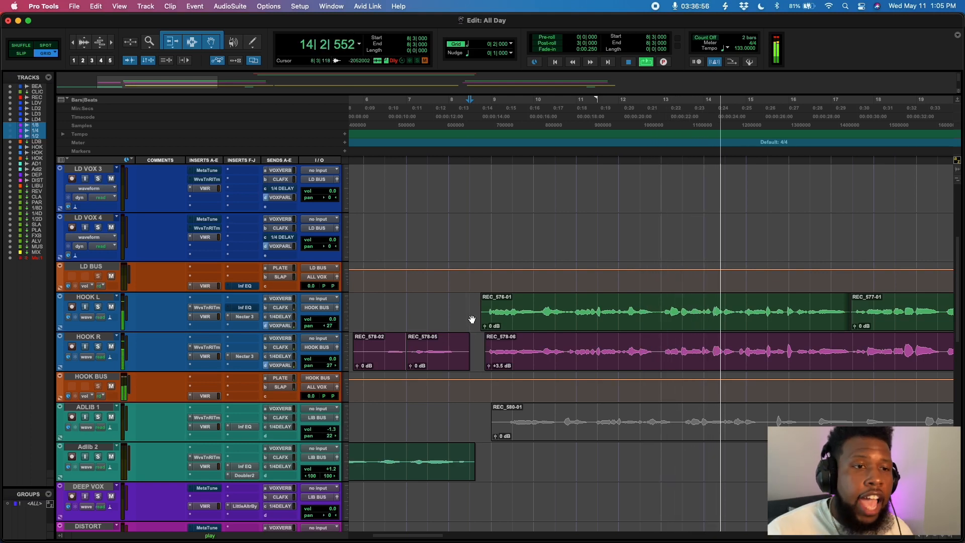
{"action": "key", "text": "space"}
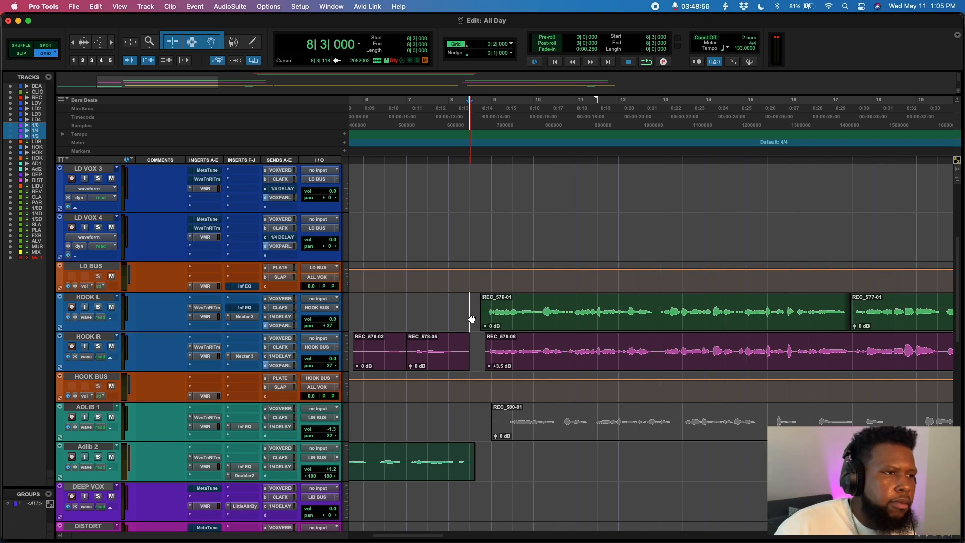
- Play back the hook section from different points to review the hook vocals
{"action": "key", "text": "space"}
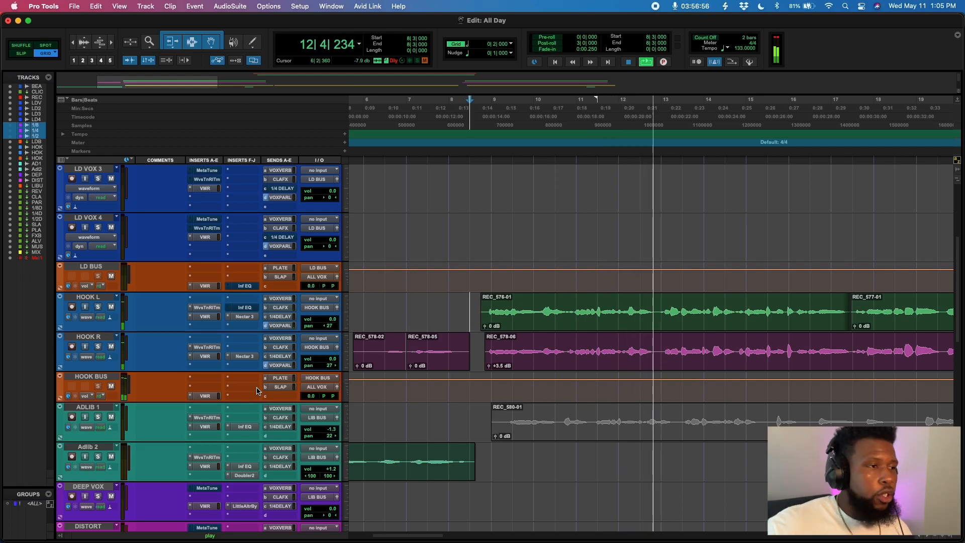
{"action": "key", "text": "space"}
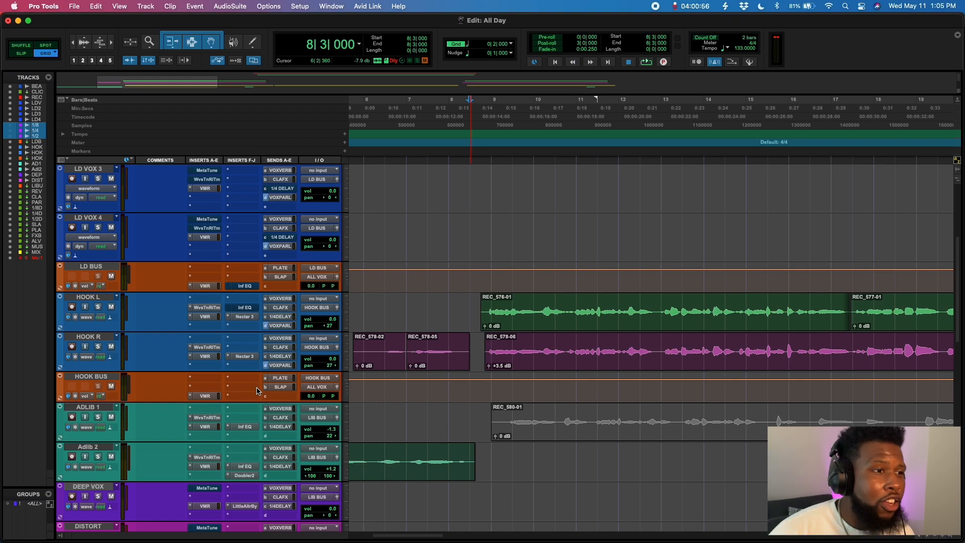
{"action": "left_click", "coordinate": [535, 309]}
{"action": "key", "text": "space"}
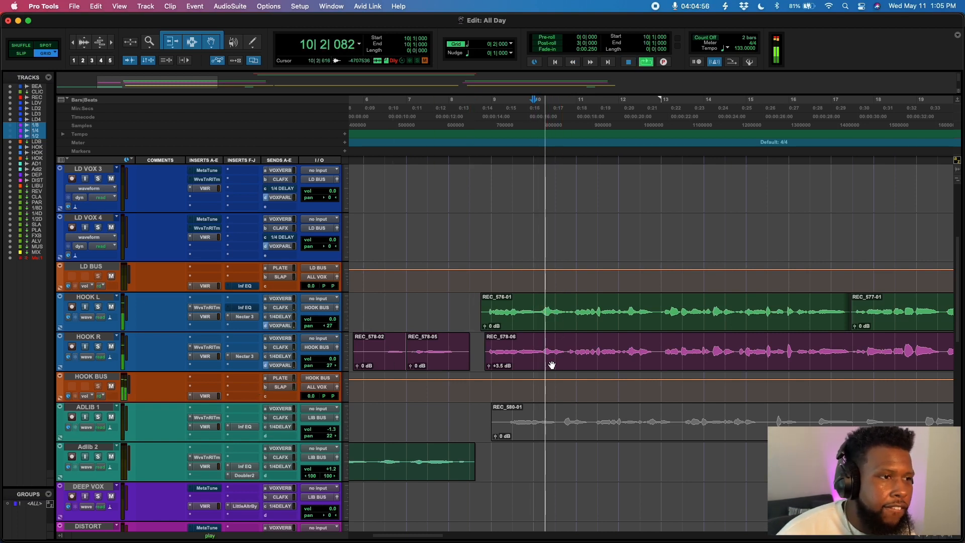
{"action": "key", "text": "space"}
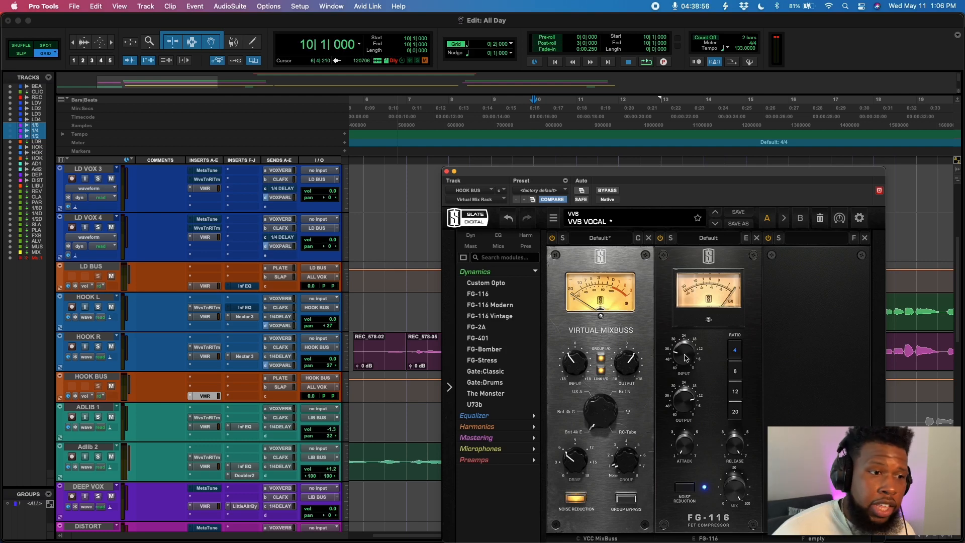
- Adjust the input knob of the FG-116 compressor in the HOOK BUS rack and move the window aside
{"action": "left_click_drag", "start_coordinate": [679, 444], "coordinate": [680, 438]}
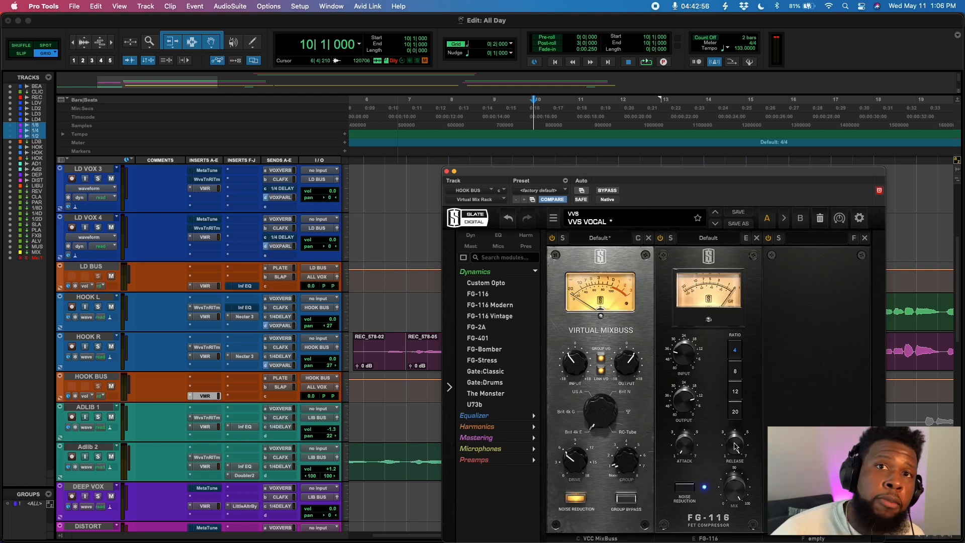
{"action": "mouse_move", "coordinate": [734, 446]}
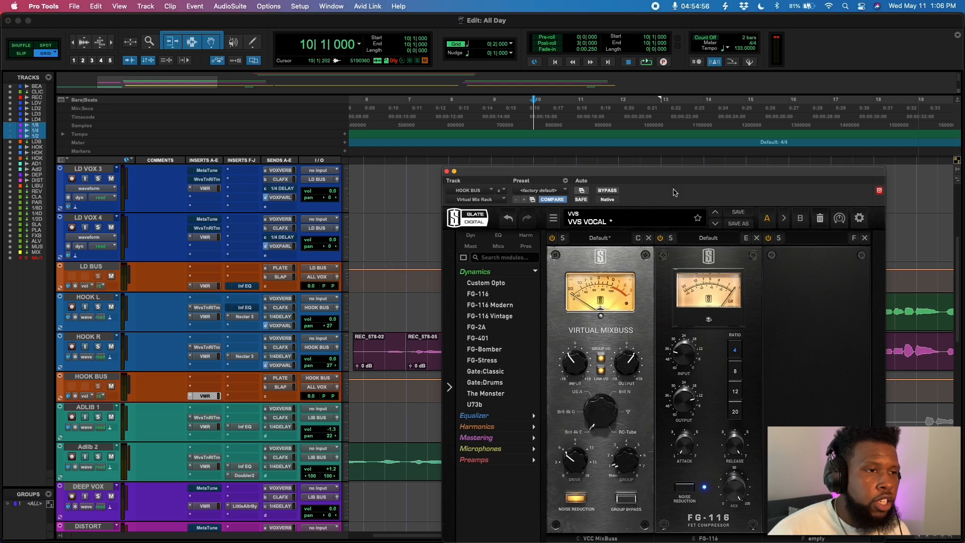
{"action": "left_click_drag", "start_coordinate": [664, 175], "coordinate": [539, 430]}
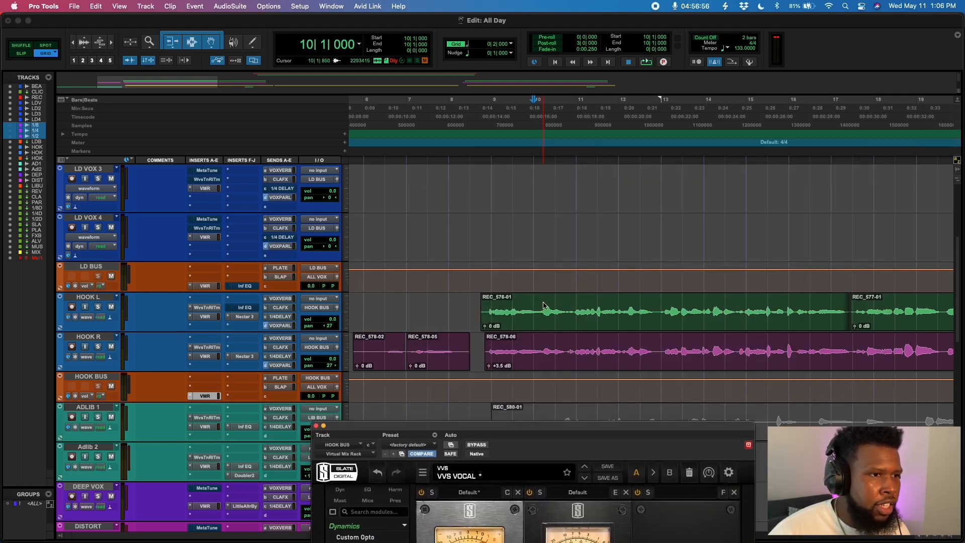
- Play back the hook repeatedly, repositioning the HOOK BUS rack window, to listen to the bus compression
{"action": "left_click", "coordinate": [624, 317]}
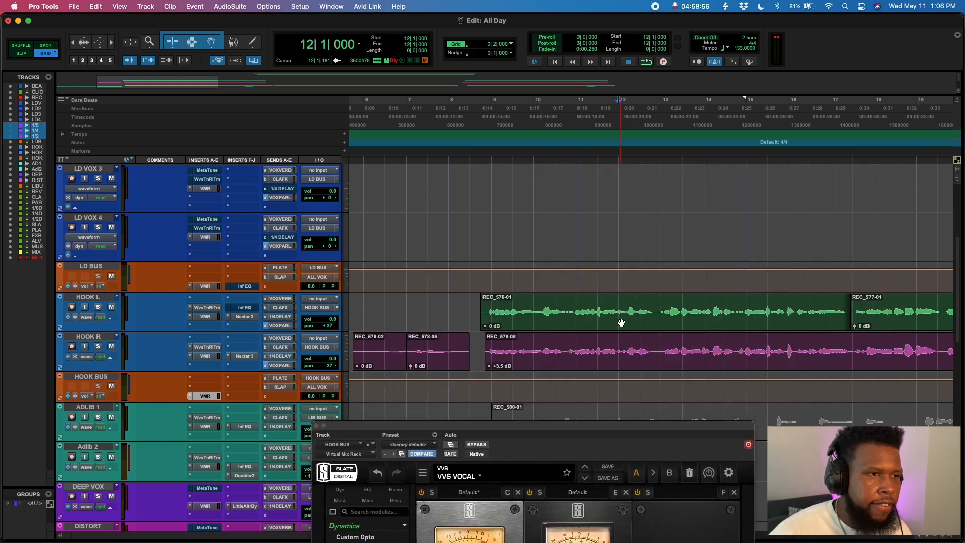
{"action": "key", "text": "space"}
{"action": "left_click", "coordinate": [568, 234]}
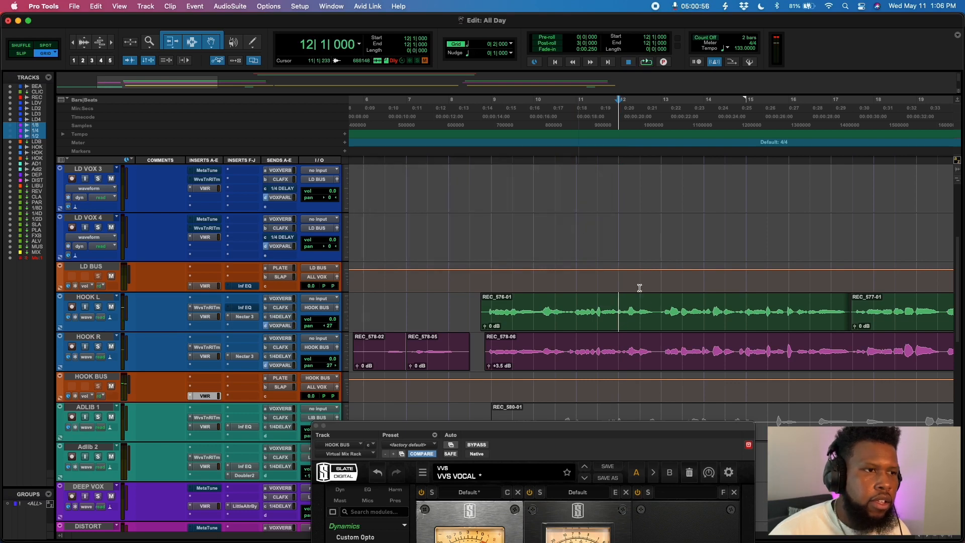
{"action": "key", "text": "space"}
{"action": "key", "text": "space"}
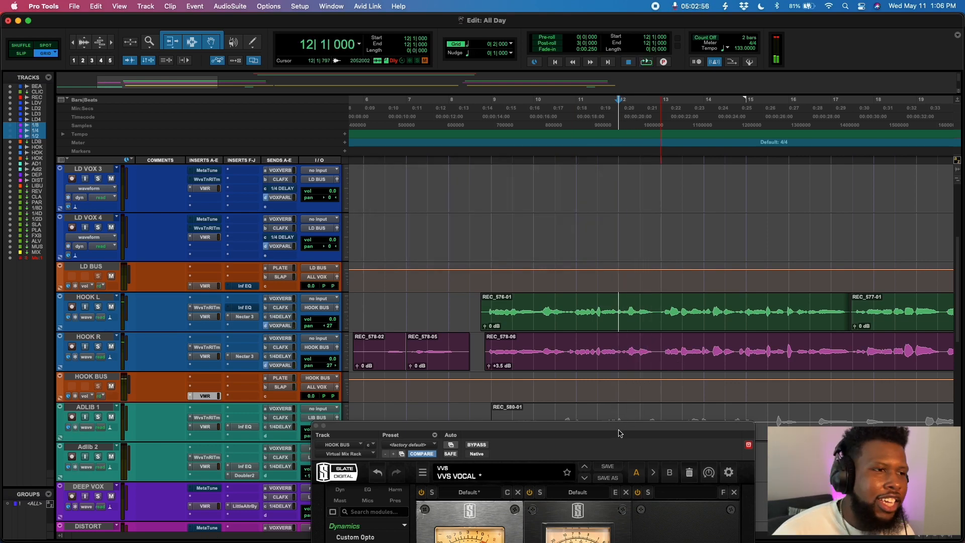
{"action": "left_click_drag", "start_coordinate": [621, 428], "coordinate": [770, 103]}
{"action": "key", "text": "space"}
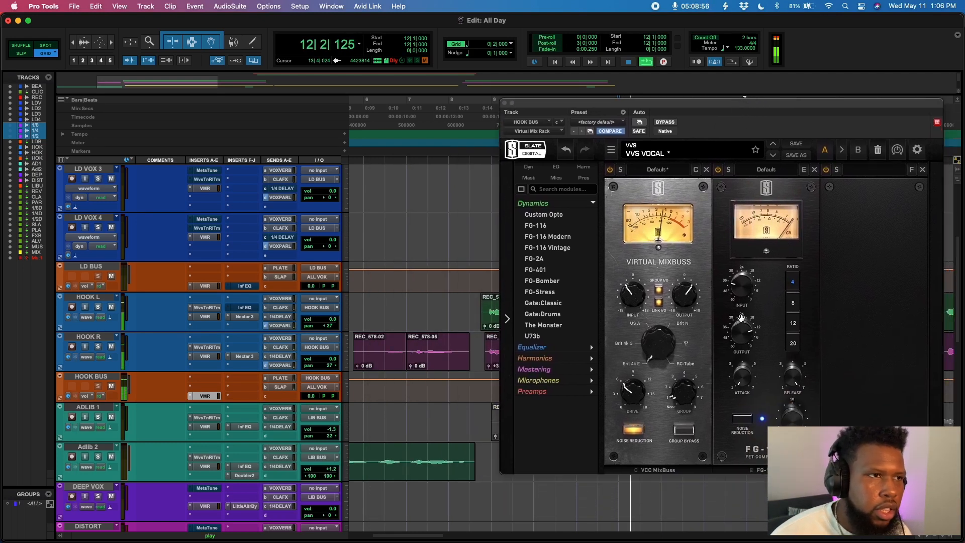
{"action": "key", "text": "space"}
{"action": "left_click_drag", "start_coordinate": [688, 102], "coordinate": [554, 433]}
{"action": "left_click", "coordinate": [585, 320]}
{"action": "key", "text": "space"}
- Raise the FG-116 input and lower its output on the HOOK BUS rack
{"action": "left_click_drag", "start_coordinate": [618, 441], "coordinate": [679, 161]}
{"action": "left_click_drag", "start_coordinate": [677, 342], "coordinate": [680, 317]}
{"action": "left_click_drag", "start_coordinate": [671, 383], "coordinate": [670, 396]}
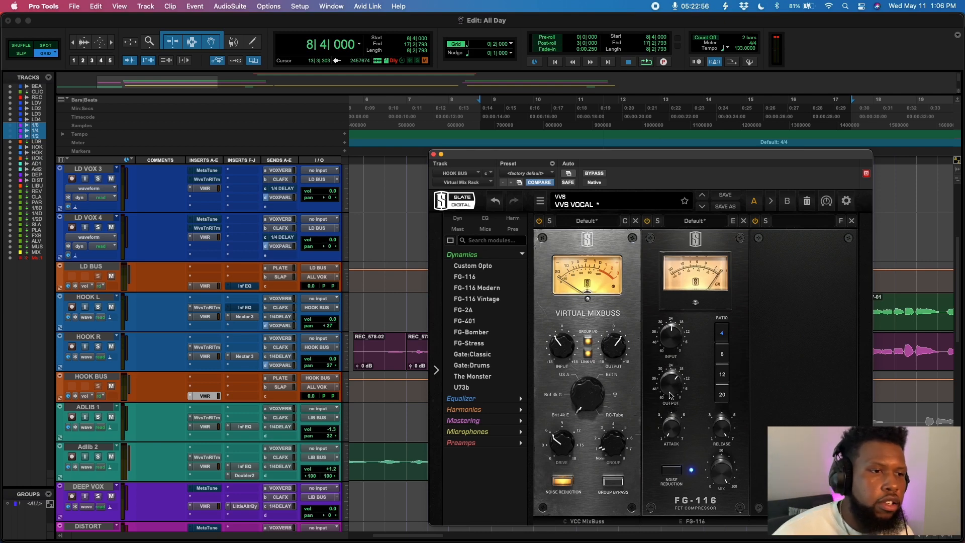
- Play back the hook while toggling the FG-116 compressor in and out to compare the bus compression
{"action": "key", "text": "space"}
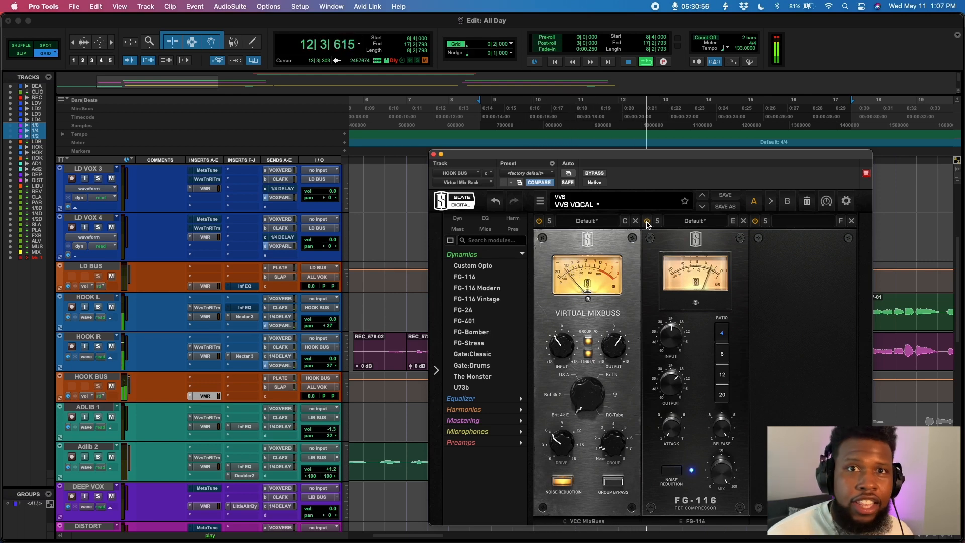
{"action": "key", "text": "space"}
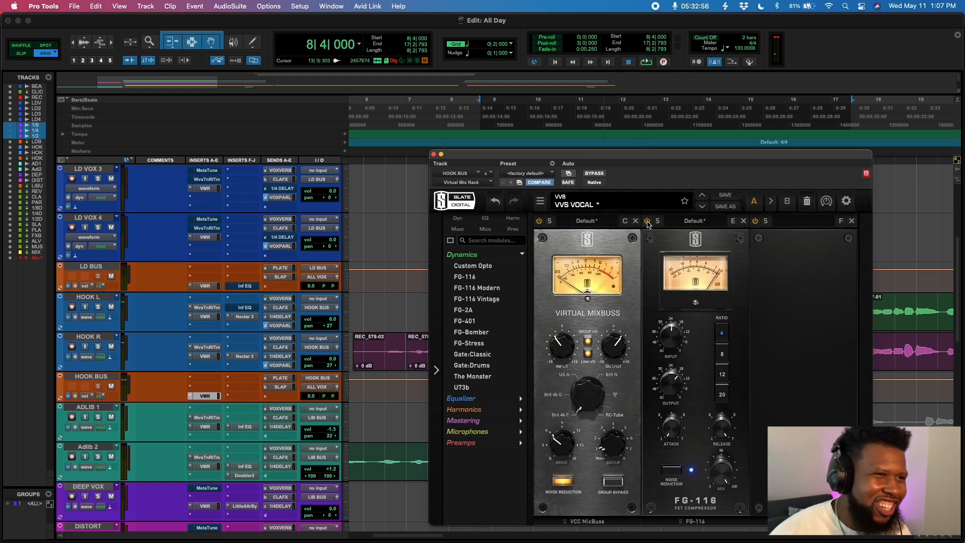
{"action": "key", "text": "space"}
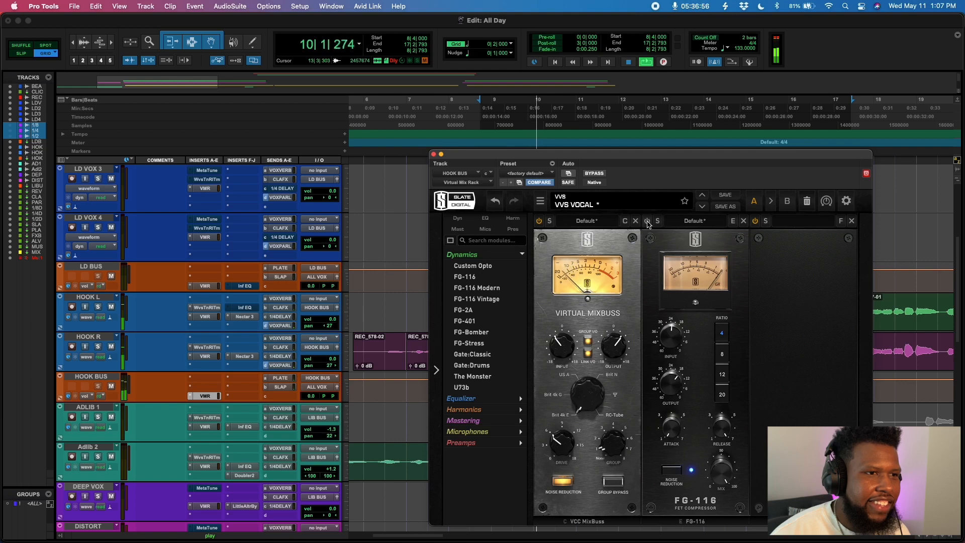
{"action": "key", "text": "space"}
{"action": "left_click", "coordinate": [647, 222]}
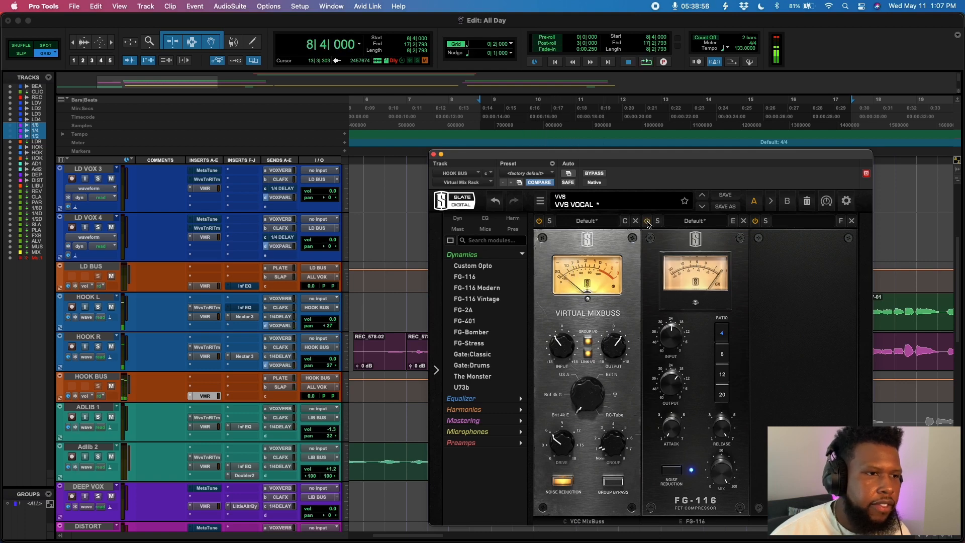
{"action": "key", "text": "space"}
- Nudge the FG-116 output knob slightly and play the hook section several times to audition it
{"action": "left_click_drag", "start_coordinate": [670, 389], "coordinate": [671, 390]}
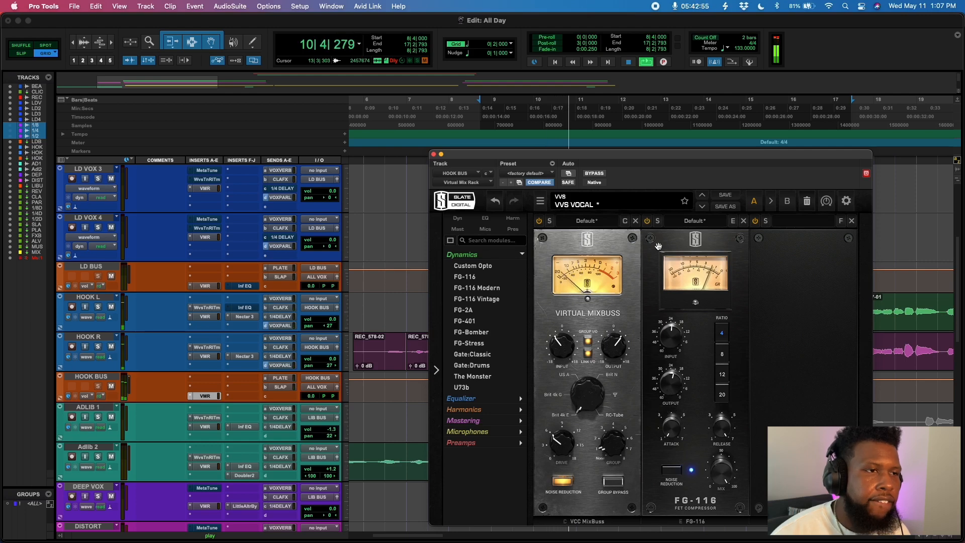
{"action": "key", "text": "space"}
{"action": "key", "text": "space"}
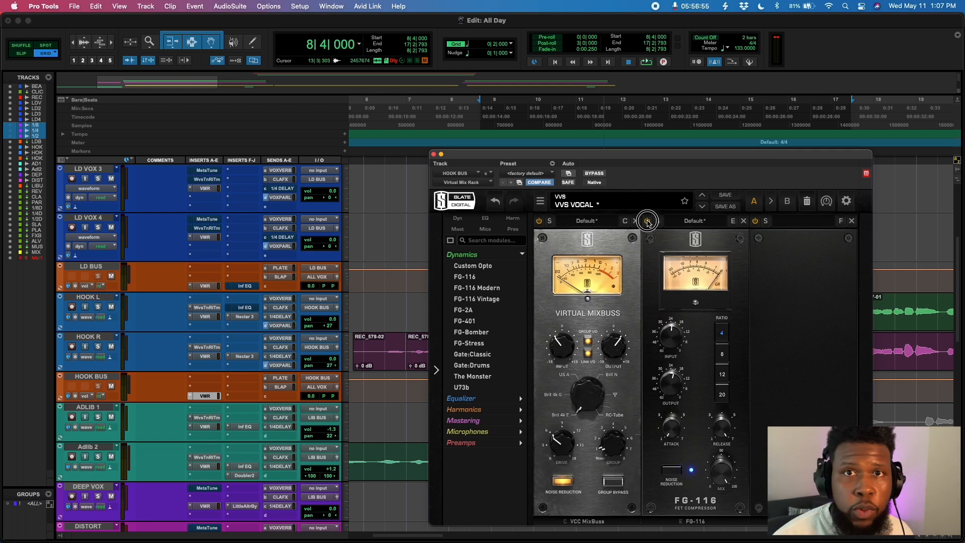
{"action": "key", "text": "space"}
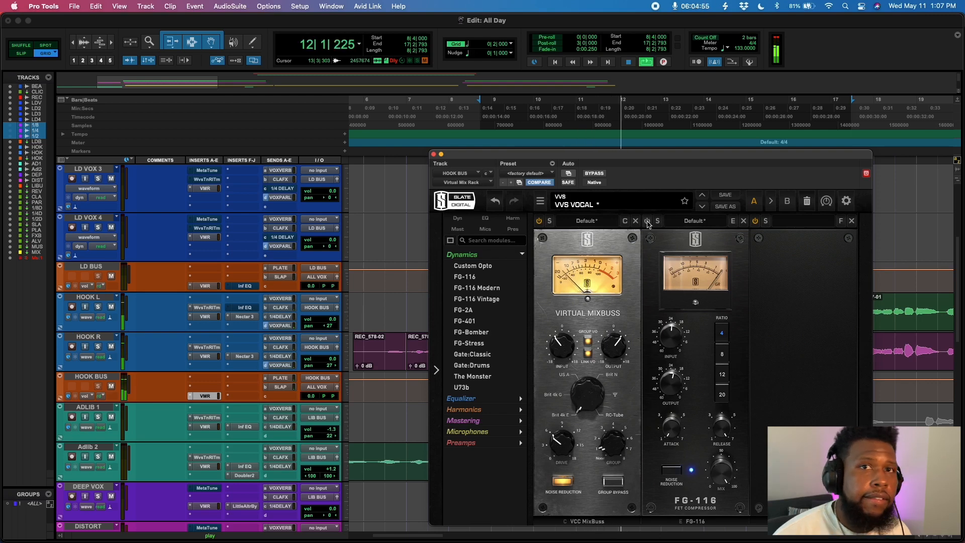
{"action": "key", "text": "space"}
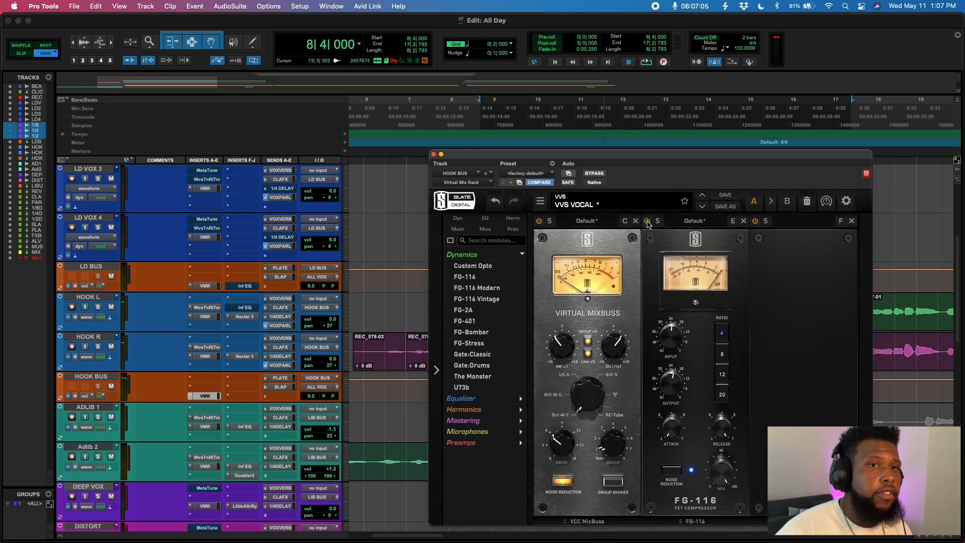
{"action": "key", "text": "space"}
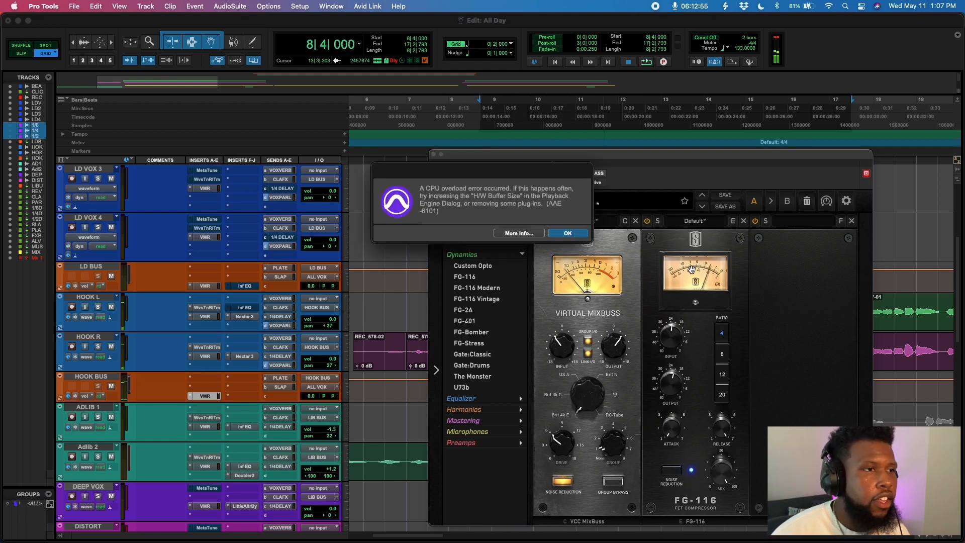
- Dismiss the CPU overload error and play the hook section again
{"action": "left_click", "coordinate": [568, 234]}
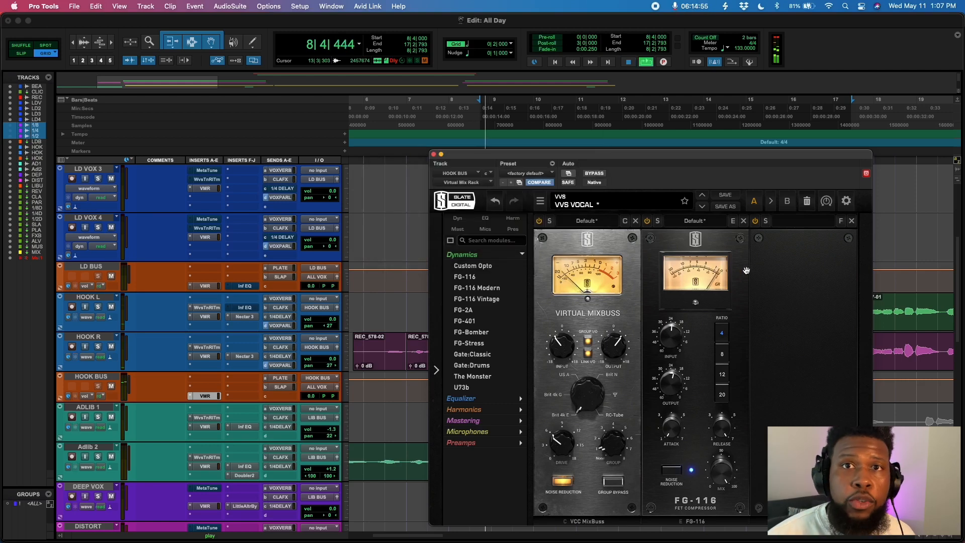
{"action": "key", "text": "space"}
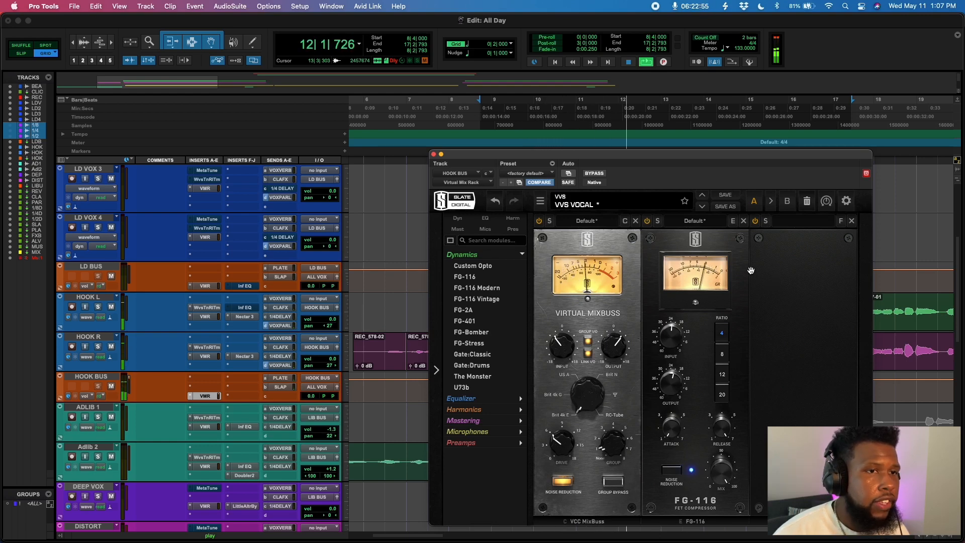
{"action": "key", "text": "space"}
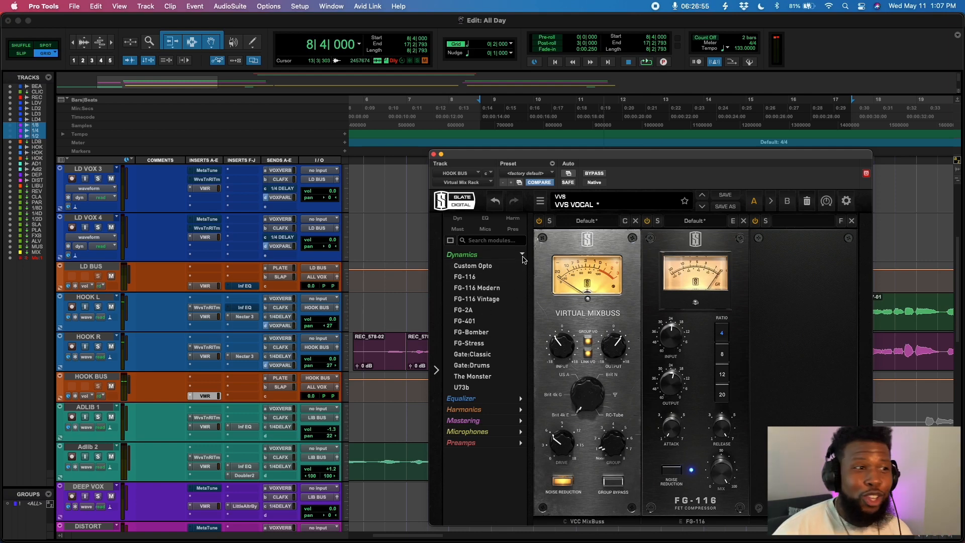
- Add the FG-S equalizer module to the HOOK BUS Virtual Mix Rack after the FG-116
{"action": "left_click", "coordinate": [522, 256]}
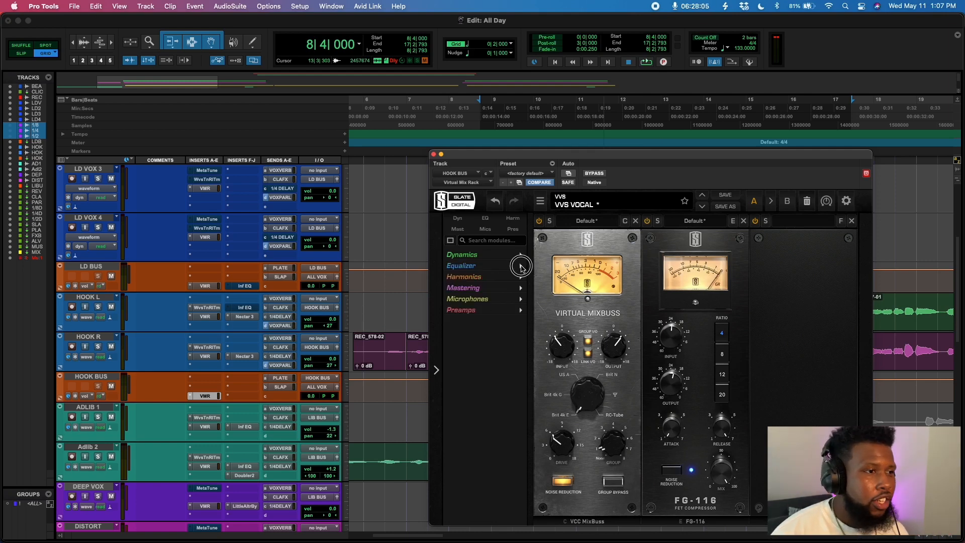
{"action": "left_click", "coordinate": [523, 265]}
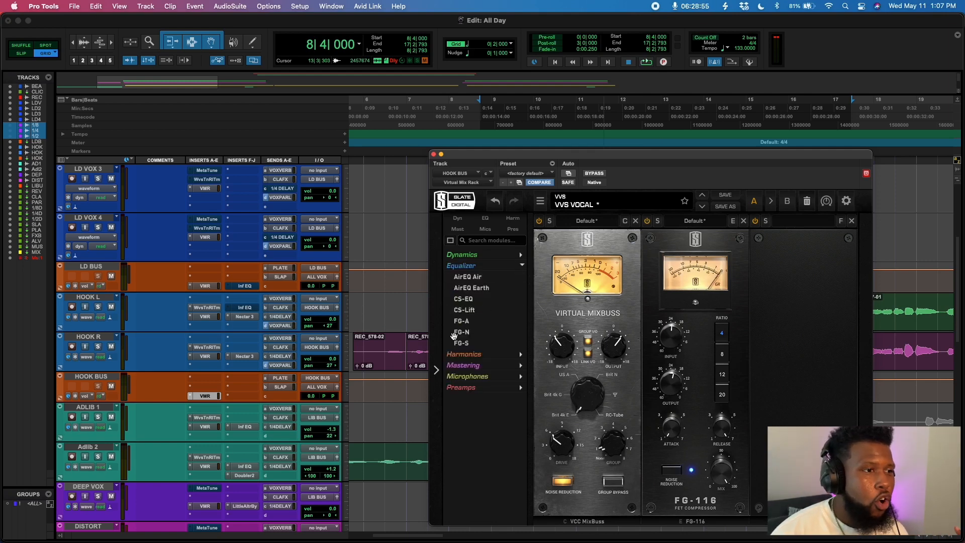
{"action": "left_click", "coordinate": [461, 343]}
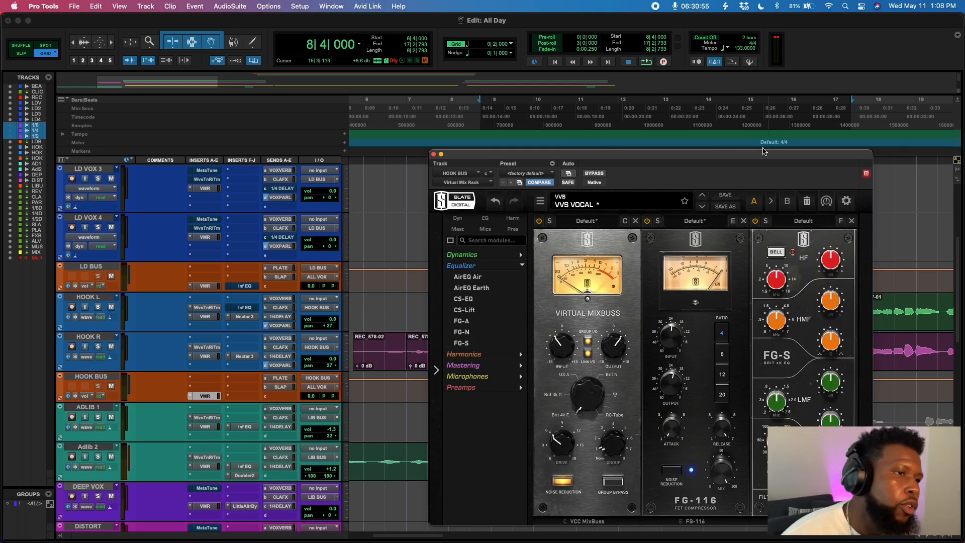
- Set the FG-S high-pass filter to about 84 Hz and play the hook
{"action": "left_click_drag", "start_coordinate": [762, 151], "coordinate": [598, 58]}
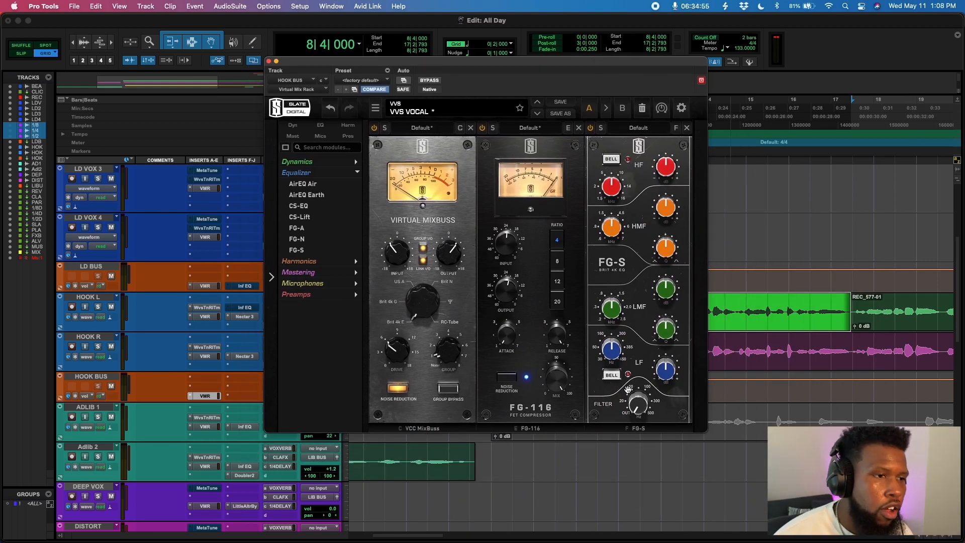
{"action": "left_click_drag", "start_coordinate": [629, 390], "coordinate": [640, 350]}
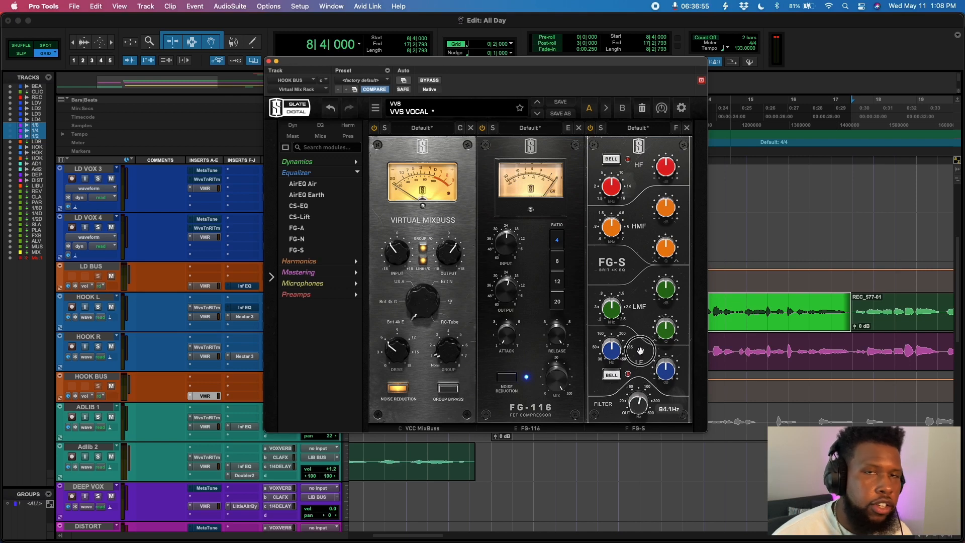
{"action": "key", "text": "space"}
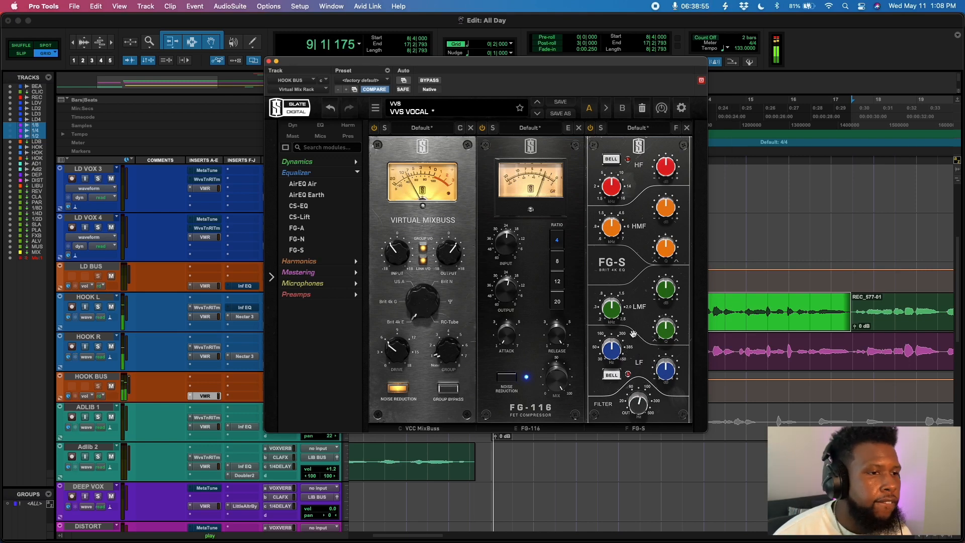
- Toggle the FG-S low band's bell mode and boost its gain to about +11.9 dB while playing the hook
{"action": "left_click", "coordinate": [612, 376]}
{"action": "key", "text": "space"}
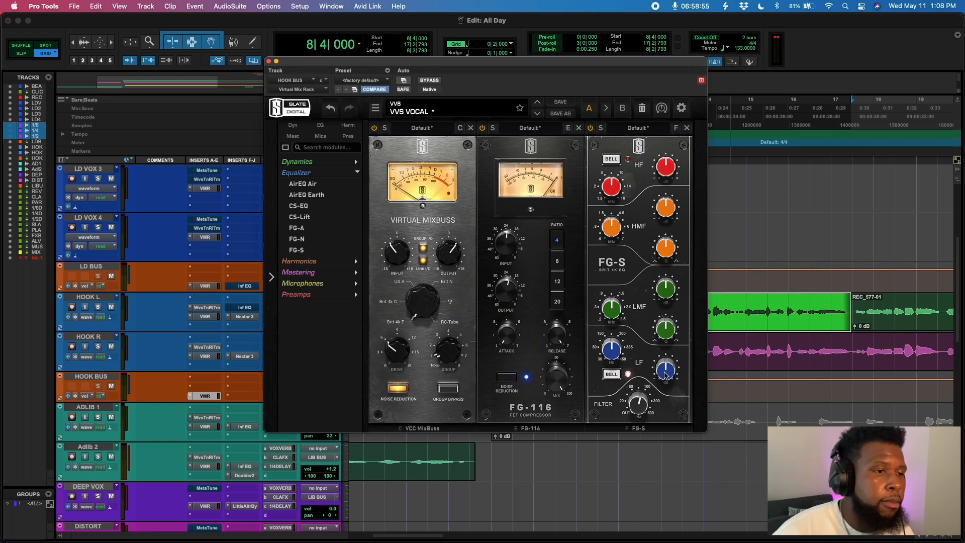
{"action": "left_click_drag", "start_coordinate": [664, 374], "coordinate": [664, 328]}
{"action": "key", "text": "space"}
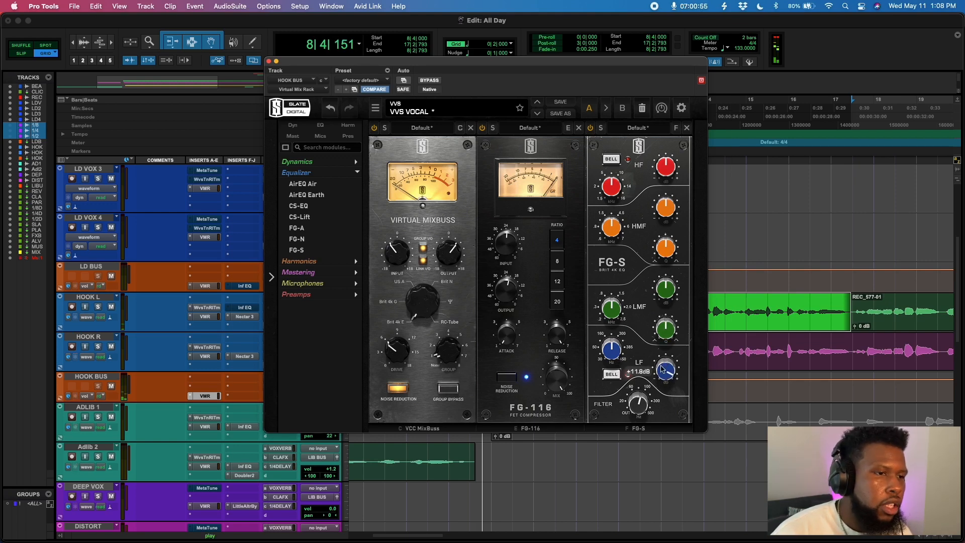
{"action": "left_click_drag", "start_coordinate": [660, 367], "coordinate": [658, 376]}
- Adjust the FG-S low band frequency and cut its gain to about -2.3 dB, auditioning the hook
{"action": "mouse_move", "coordinate": [612, 351]}
{"action": "left_mouse_down"}
{"action": "mouse_move", "coordinate": [614, 314]}
{"action": "mouse_move", "coordinate": [609, 343]}
{"action": "left_mouse_up"}
{"action": "left_click", "coordinate": [613, 313]}
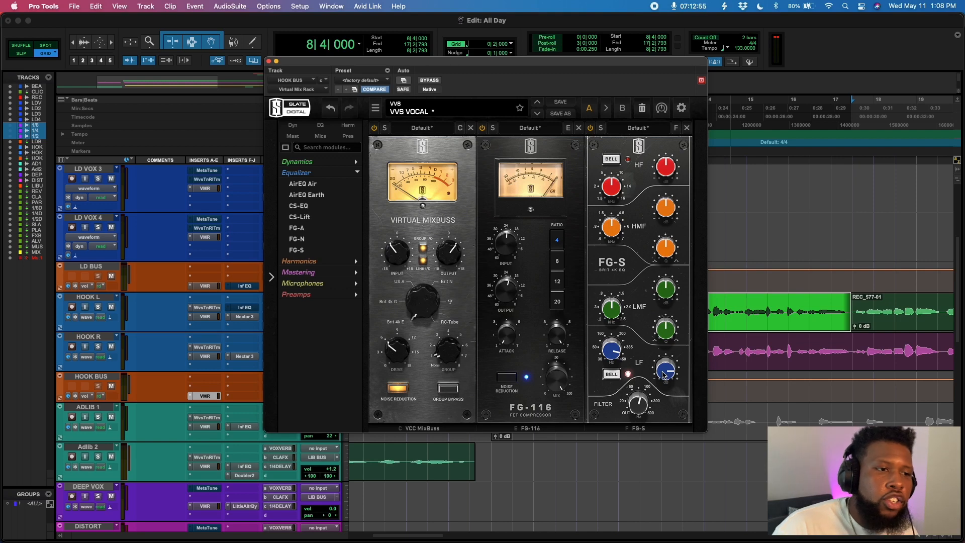
{"action": "left_click_drag", "start_coordinate": [663, 372], "coordinate": [662, 412]}
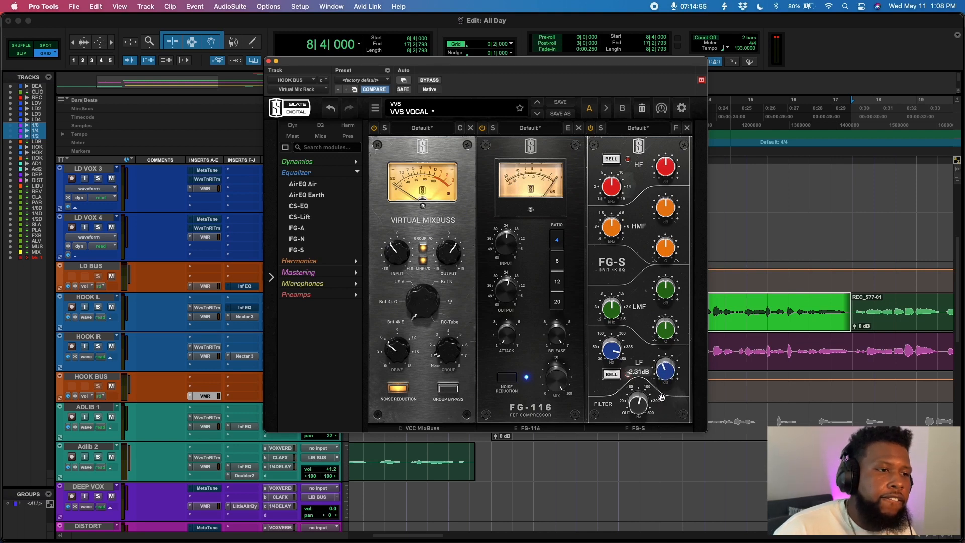
{"action": "key", "text": "space"}
{"action": "left_click_drag", "start_coordinate": [662, 370], "coordinate": [662, 368]}
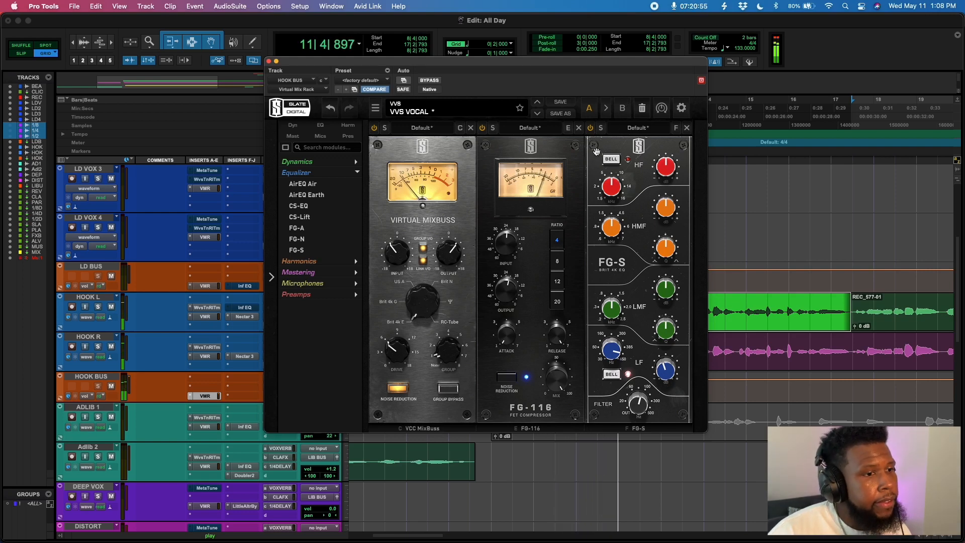
- Fine-tune the FG-S low band gain to about -1.4 dB and the high-pass filter to about 80 Hz
{"action": "key", "text": "space"}
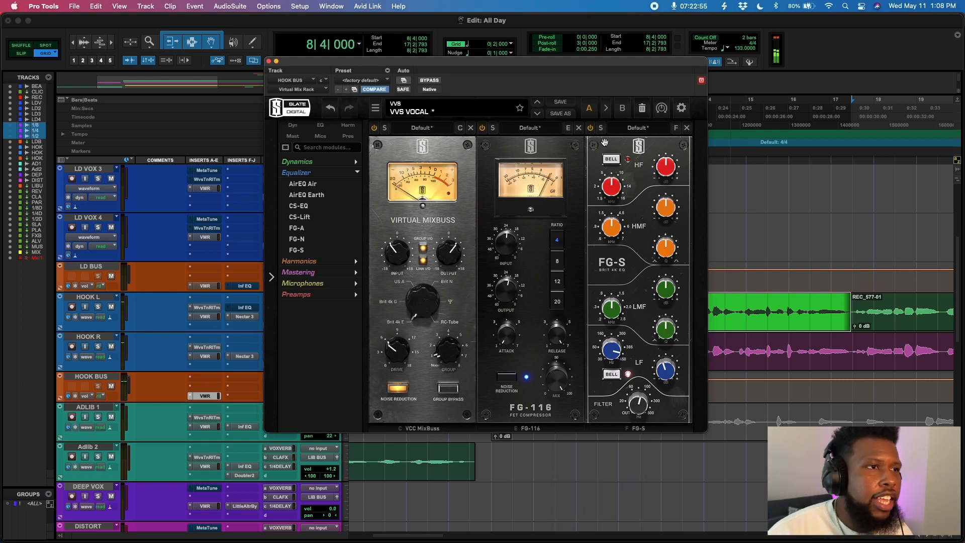
{"action": "key", "text": "space"}
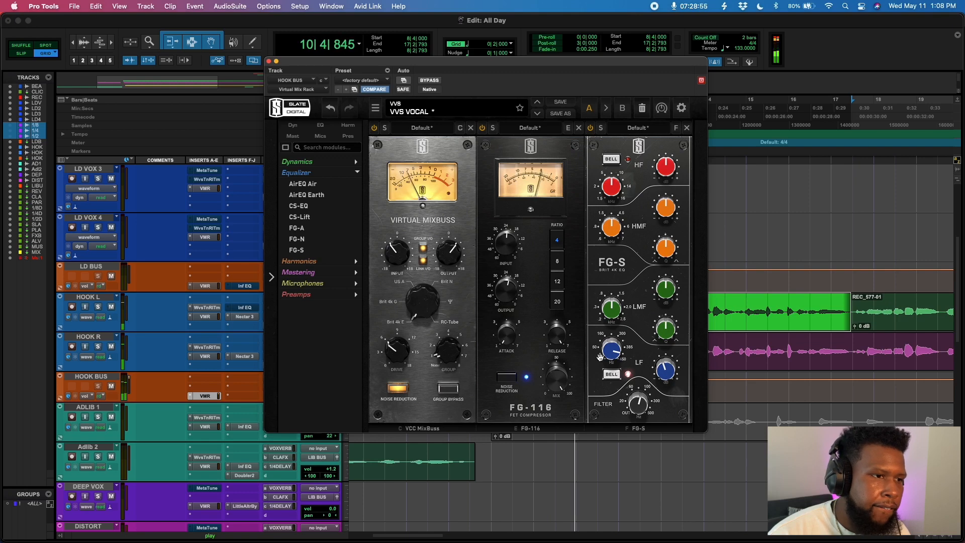
{"action": "mouse_move", "coordinate": [664, 368]}
{"action": "left_click_drag", "start_coordinate": [664, 368], "coordinate": [663, 369]}
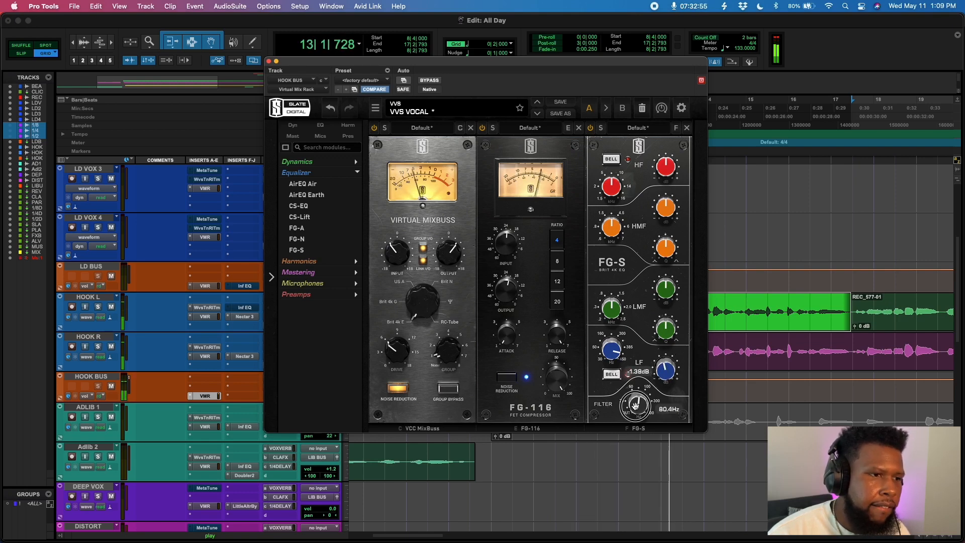
{"action": "left_click_drag", "start_coordinate": [637, 403], "coordinate": [636, 405]}
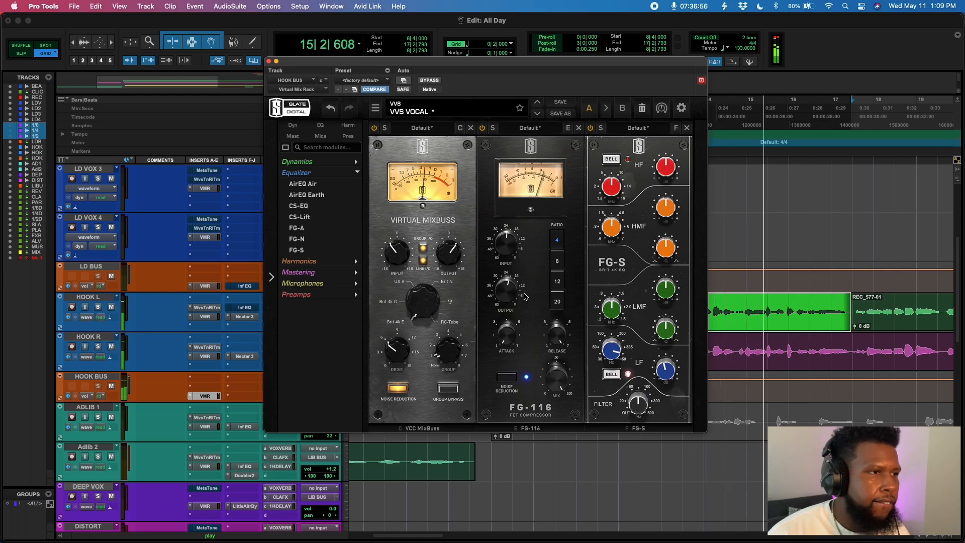
- Fine-tune the FG-116 input and output levels and play the hook
{"action": "left_click_drag", "start_coordinate": [508, 250], "coordinate": [508, 252]}
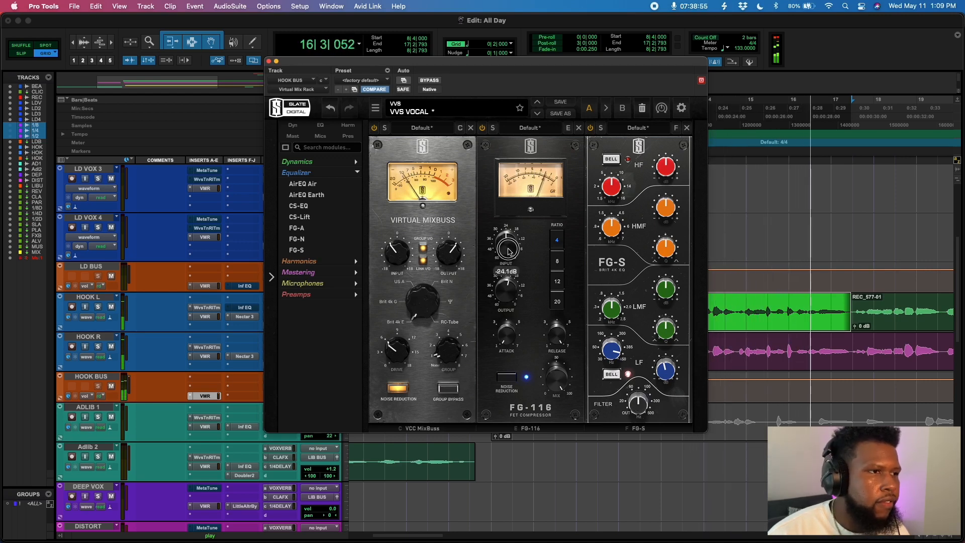
{"action": "left_click", "coordinate": [508, 295]}
{"action": "key", "text": "space"}
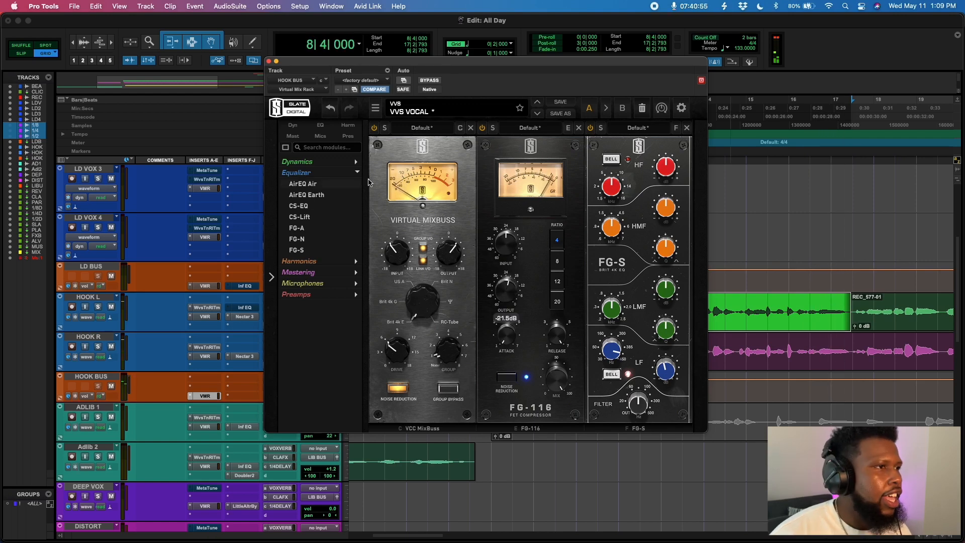
- Add the Revival module from the Mastering category to the HOOK BUS rack
{"action": "left_click", "coordinate": [356, 173]}
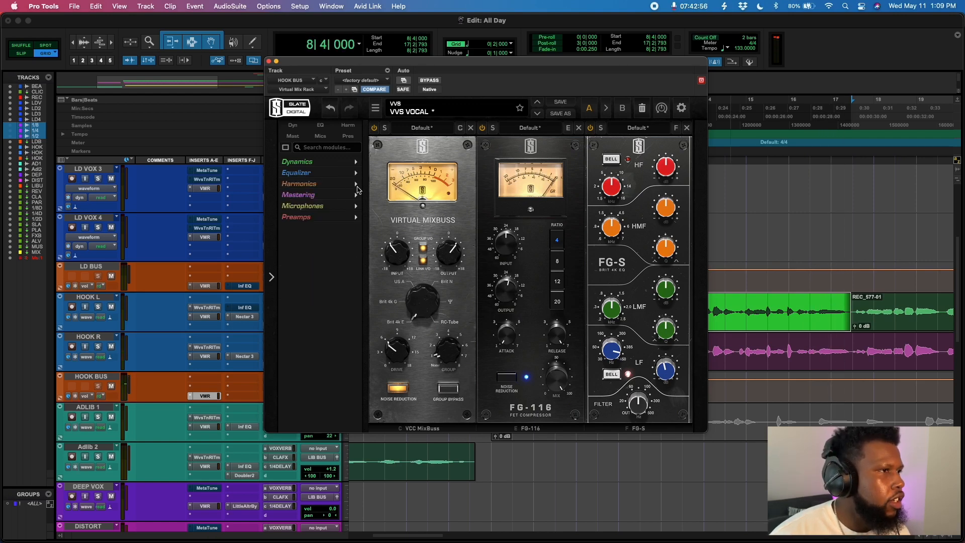
{"action": "left_click", "coordinate": [357, 194]}
{"action": "double_click", "coordinate": [301, 207]}
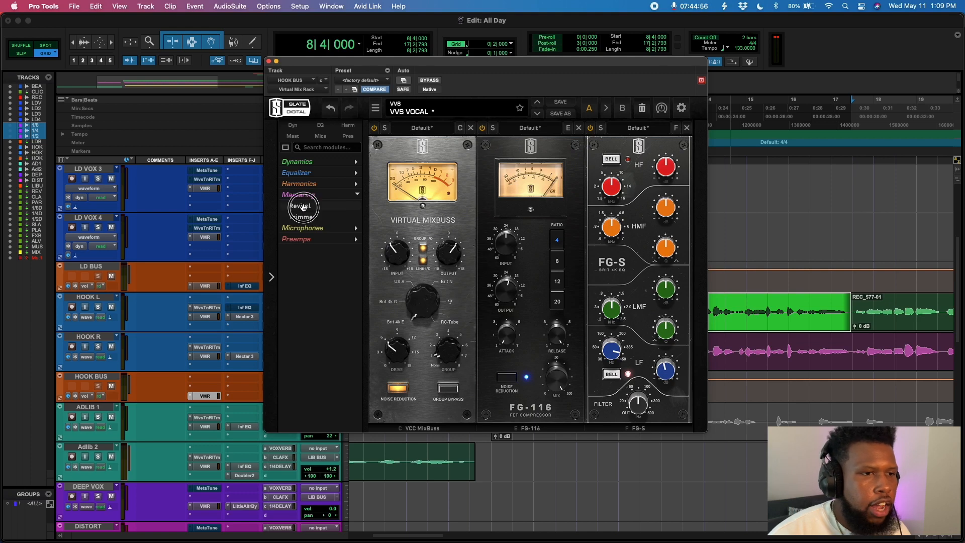
- Set Revival's thickness to about 10.9, toggling the module in and out while playing the hook
{"action": "mouse_move", "coordinate": [753, 352]}
{"action": "left_mouse_down"}
{"action": "mouse_move", "coordinate": [751, 321]}
{"action": "mouse_move", "coordinate": [750, 340]}
{"action": "left_mouse_up"}
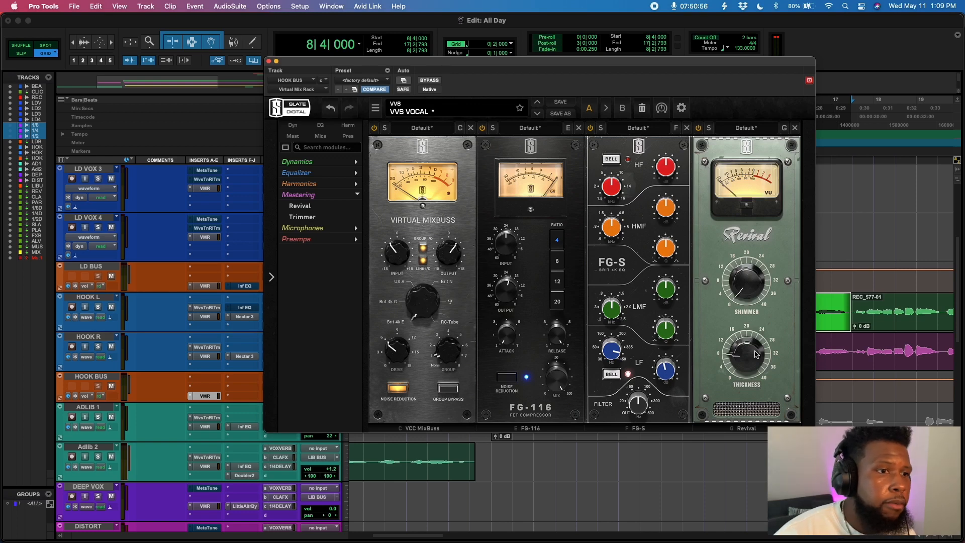
{"action": "key", "text": "space"}
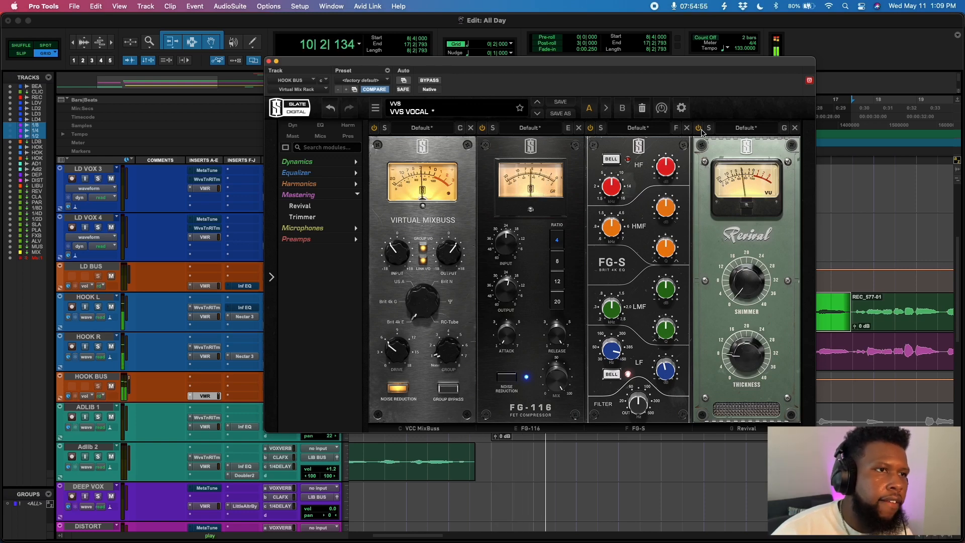
{"action": "left_click", "coordinate": [699, 128]}
{"action": "left_click", "coordinate": [699, 128]}
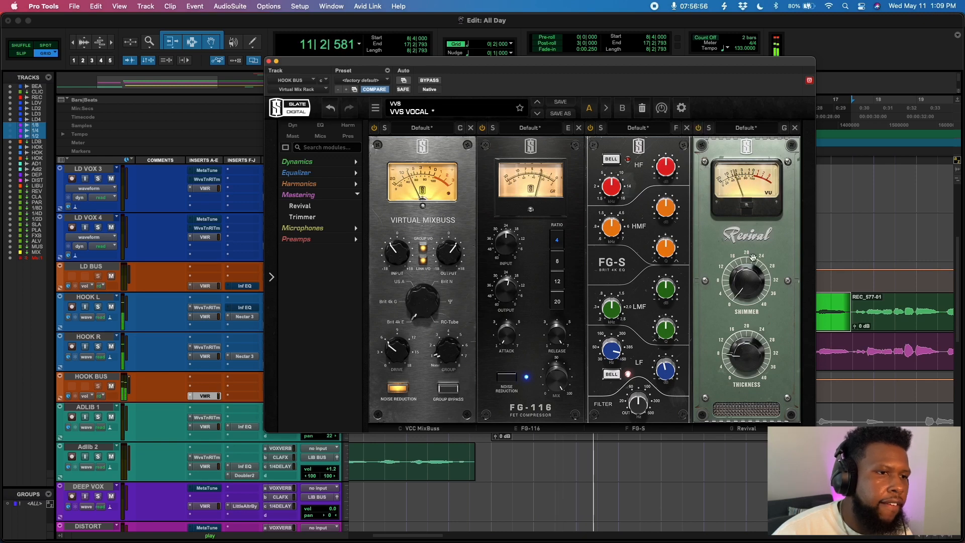
{"action": "left_click_drag", "start_coordinate": [743, 365], "coordinate": [743, 354]}
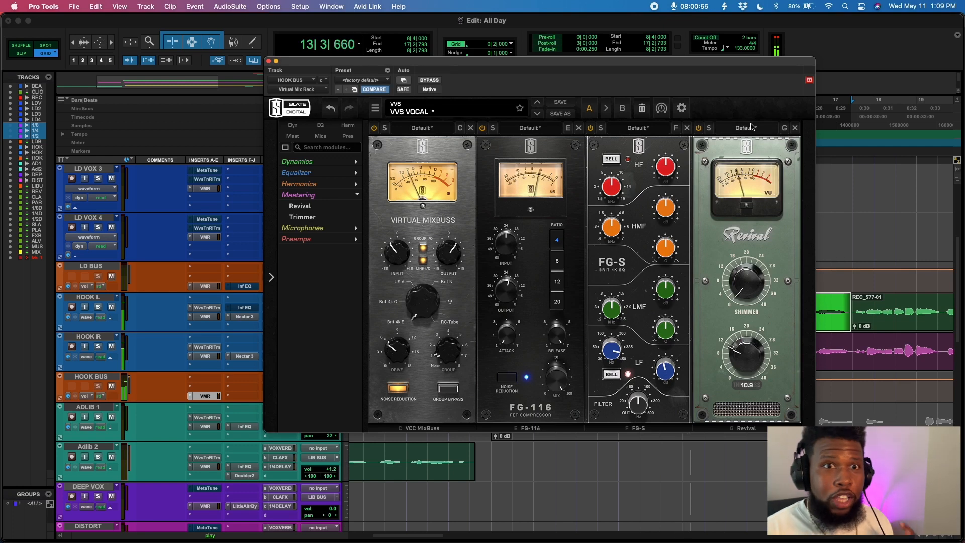
{"action": "key", "text": "space"}
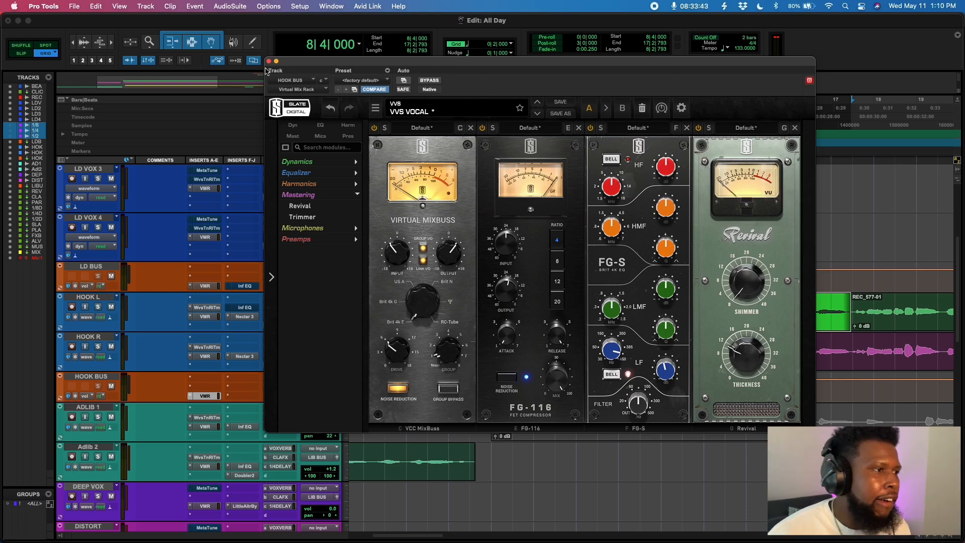
- Insert the RVox (stereo) plugin on the HOOK BUS track
{"action": "left_click", "coordinate": [269, 61]}
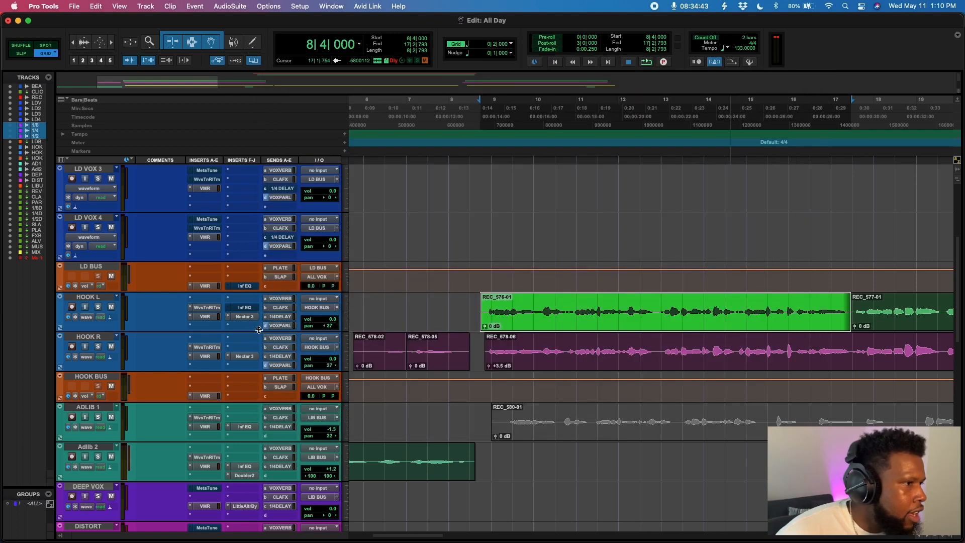
{"action": "left_click", "coordinate": [239, 392]}
{"action": "type", "text": "rvo"}
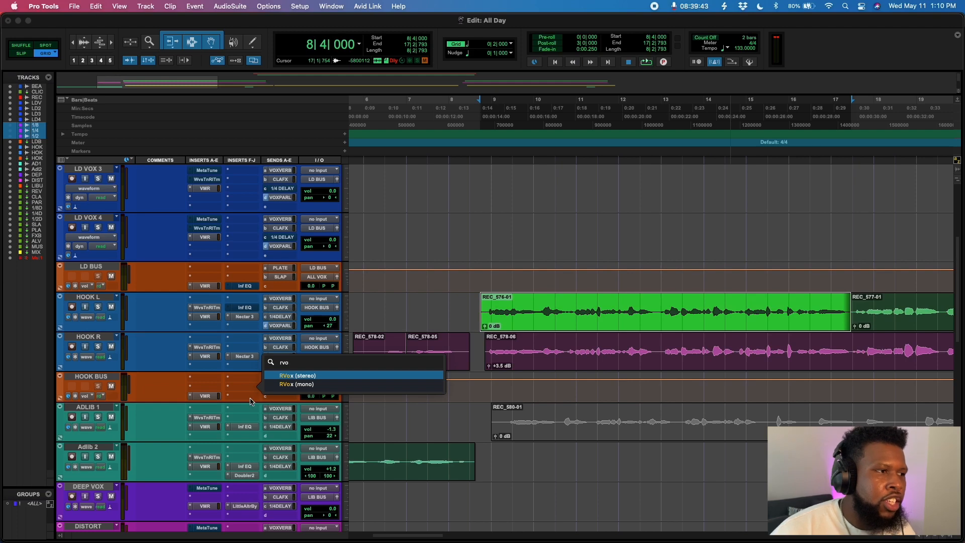
{"action": "left_click", "coordinate": [307, 376]}
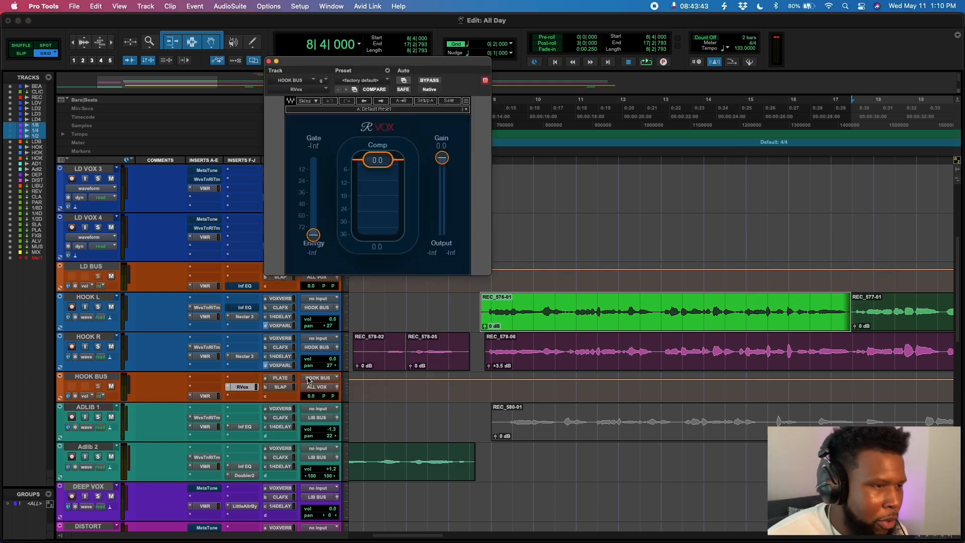
- Set RVox's compression to about -8.2 while playing the hook, bypassing it on and off to compare
{"action": "key", "text": "space"}
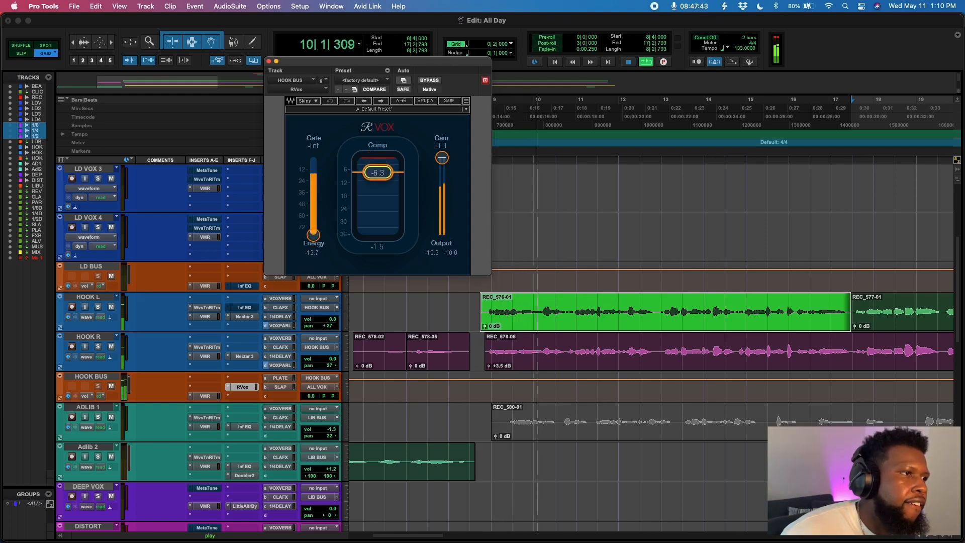
{"action": "left_click_drag", "start_coordinate": [454, 162], "coordinate": [442, 165]}
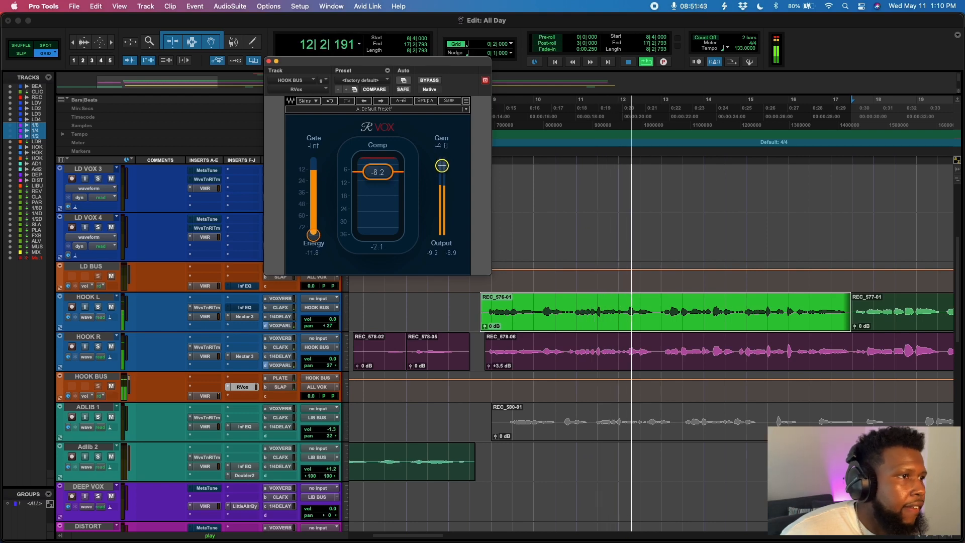
{"action": "left_click", "coordinate": [383, 176]}
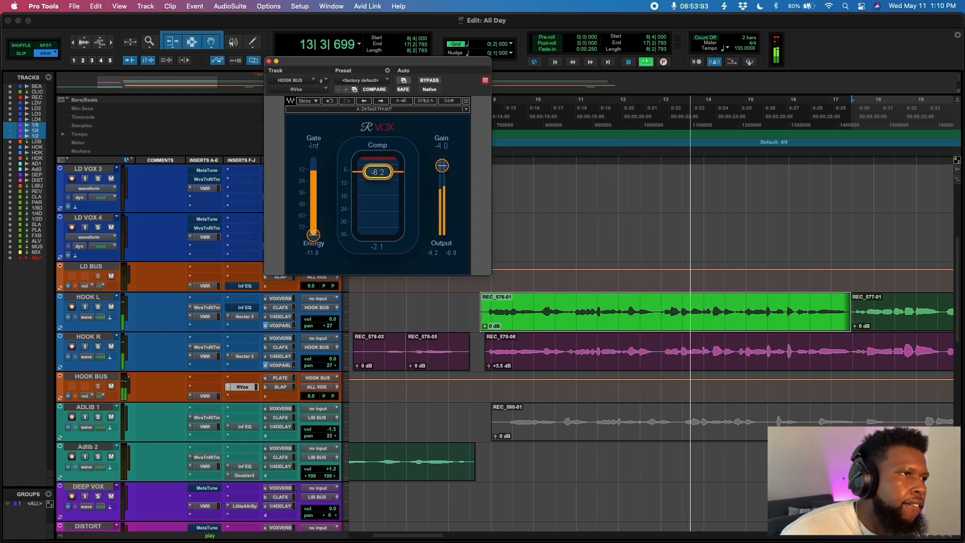
{"action": "left_click", "coordinate": [429, 81]}
{"action": "left_click", "coordinate": [567, 234]}
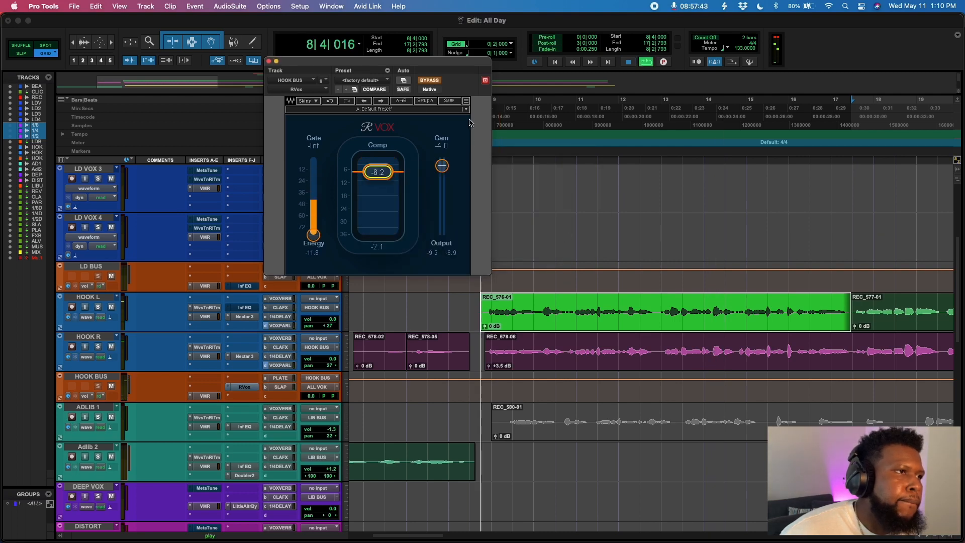
{"action": "left_click", "coordinate": [429, 81]}
{"action": "key", "text": "space"}
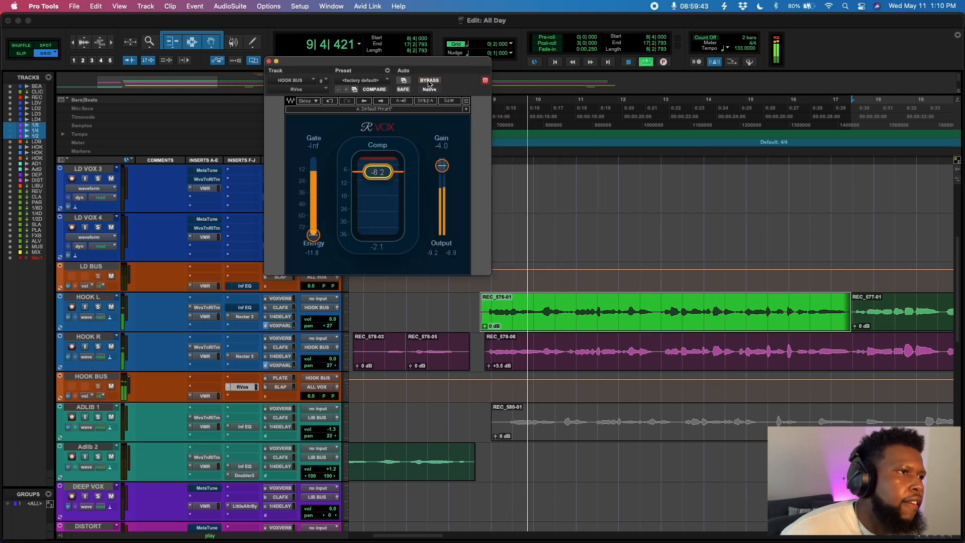
{"action": "left_click", "coordinate": [276, 62]}
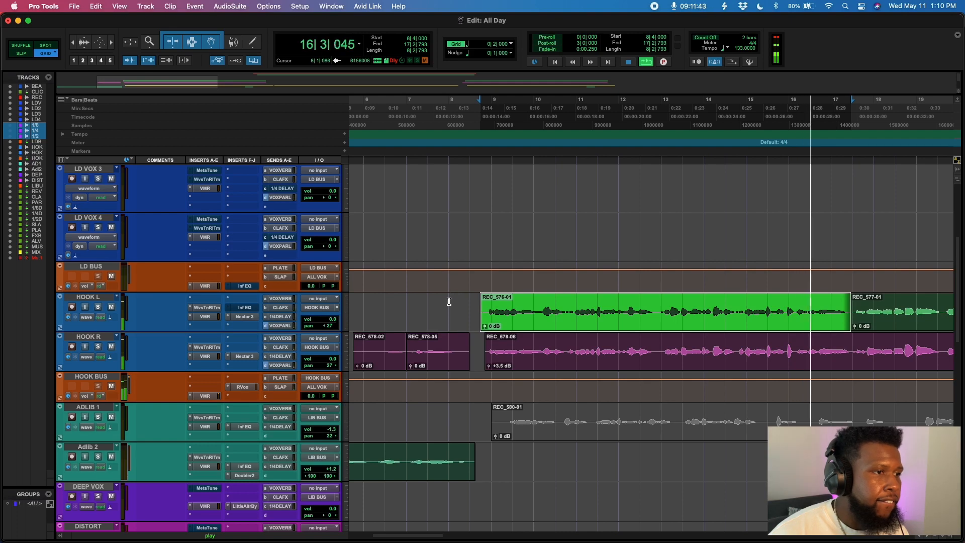
- Browse through the session's bus, reverb and delay tracks below the hook tracks
{"action": "left_click_drag", "start_coordinate": [449, 302], "coordinate": [486, 292]}
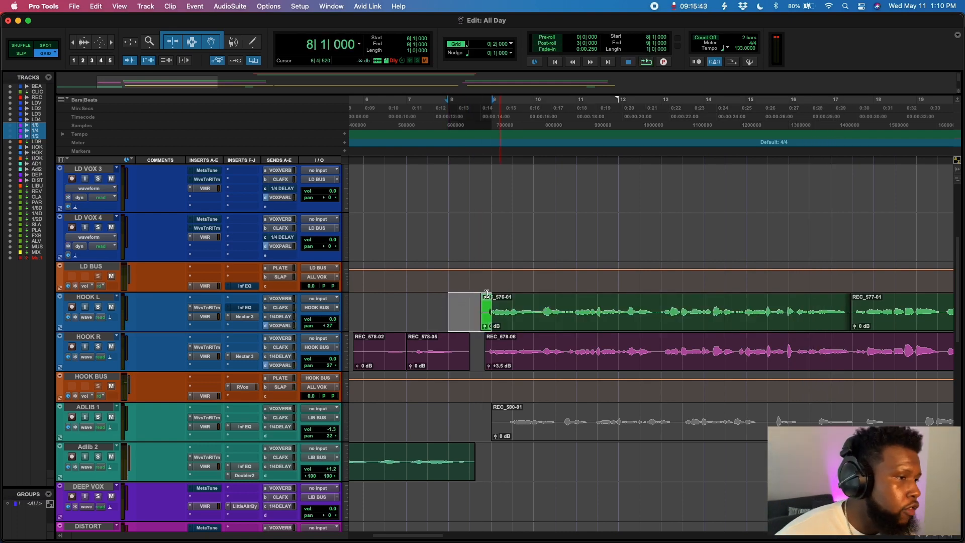
{"action": "scroll", "coordinate": [311, 399], "scroll_direction": "down", "scroll_amount": 10}
{"action": "scroll", "coordinate": [310, 400], "scroll_direction": "up", "scroll_amount": 3}
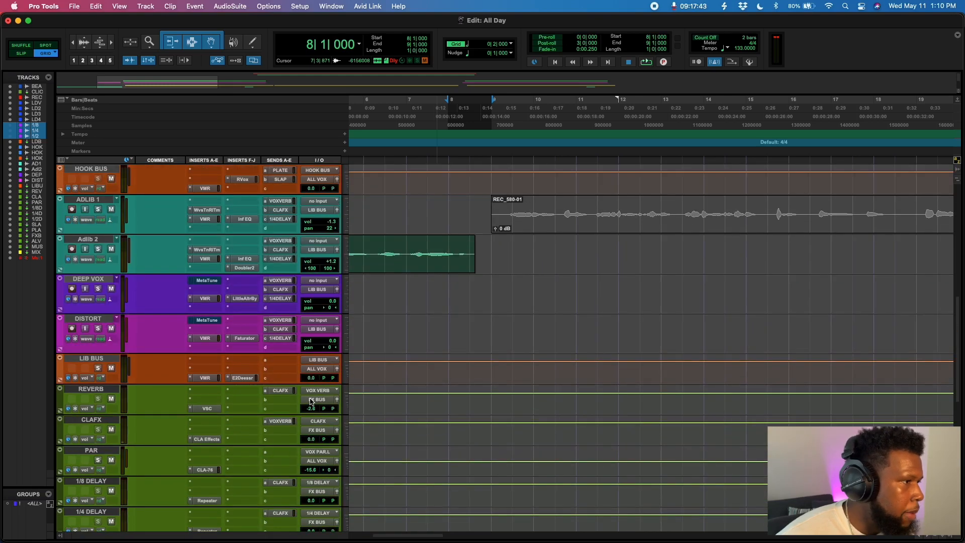
{"action": "scroll", "coordinate": [311, 399], "scroll_direction": "down", "scroll_amount": 3}
{"action": "scroll", "coordinate": [310, 400], "scroll_direction": "down", "scroll_amount": 1}
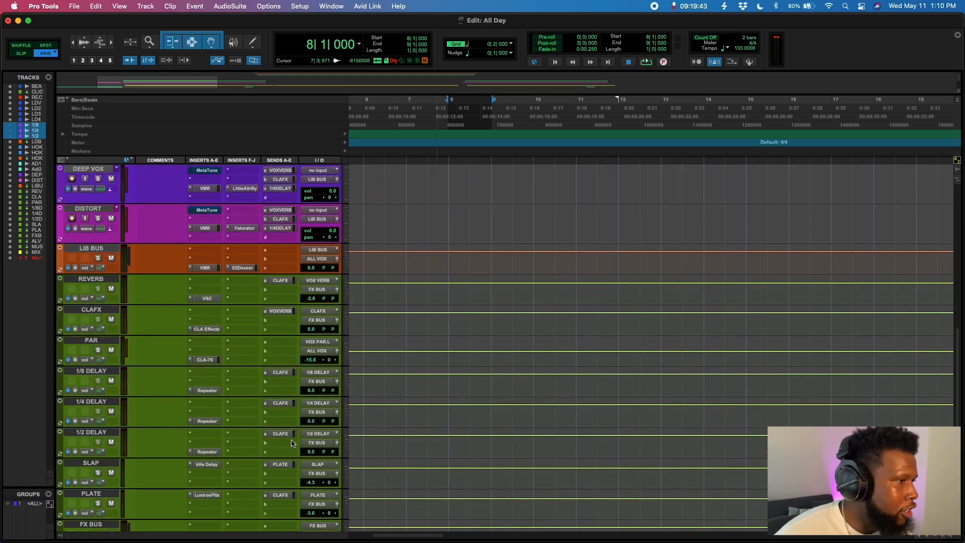
{"action": "scroll", "coordinate": [293, 444], "scroll_direction": "down", "scroll_amount": 3}
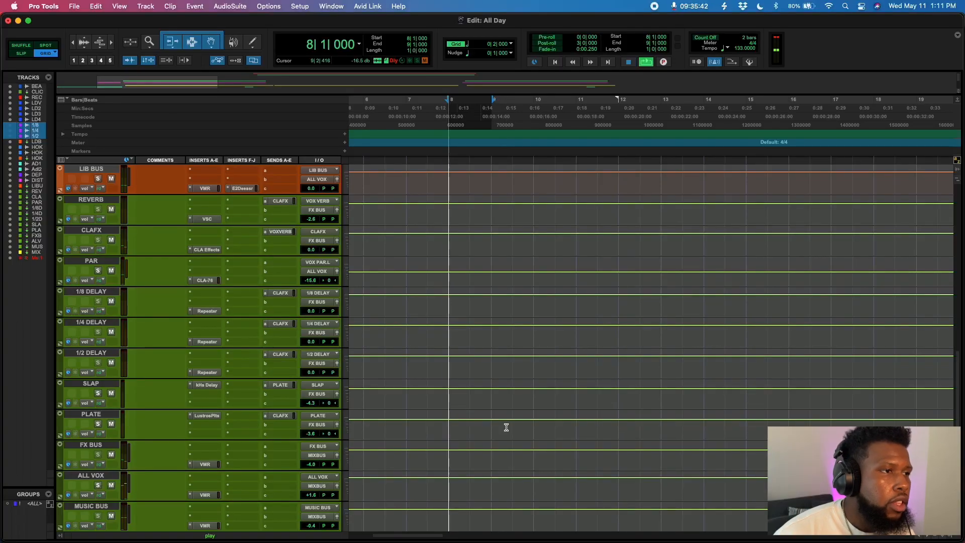
{"action": "scroll", "coordinate": [504, 417], "scroll_direction": "up", "scroll_amount": 15}
{"action": "scroll", "coordinate": [509, 410], "scroll_direction": "down", "scroll_amount": 3}
{"action": "scroll", "coordinate": [508, 410], "scroll_direction": "left", "scroll_amount": 1}
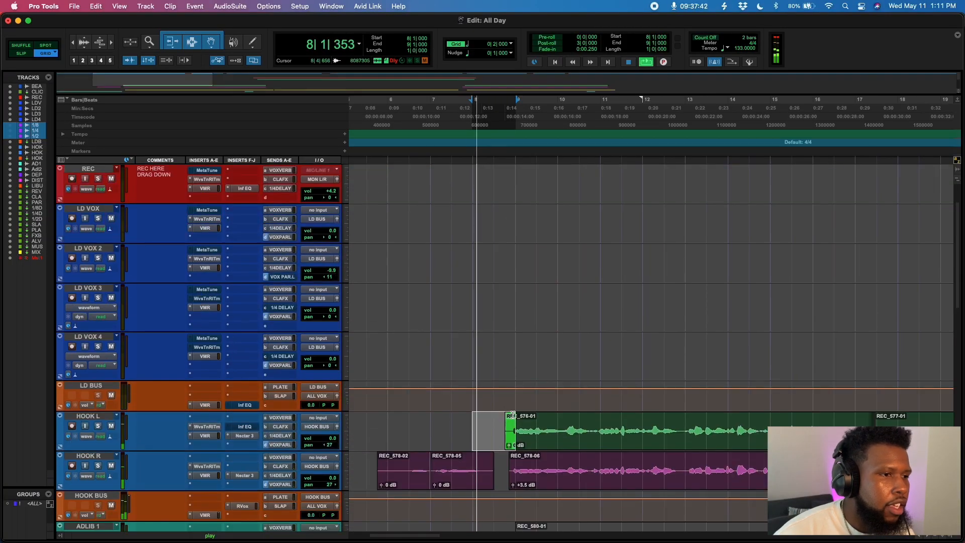
- Place the playback start just before the HOOK L clip and play the hook
{"action": "left_click_drag", "start_coordinate": [506, 415], "coordinate": [515, 417]}
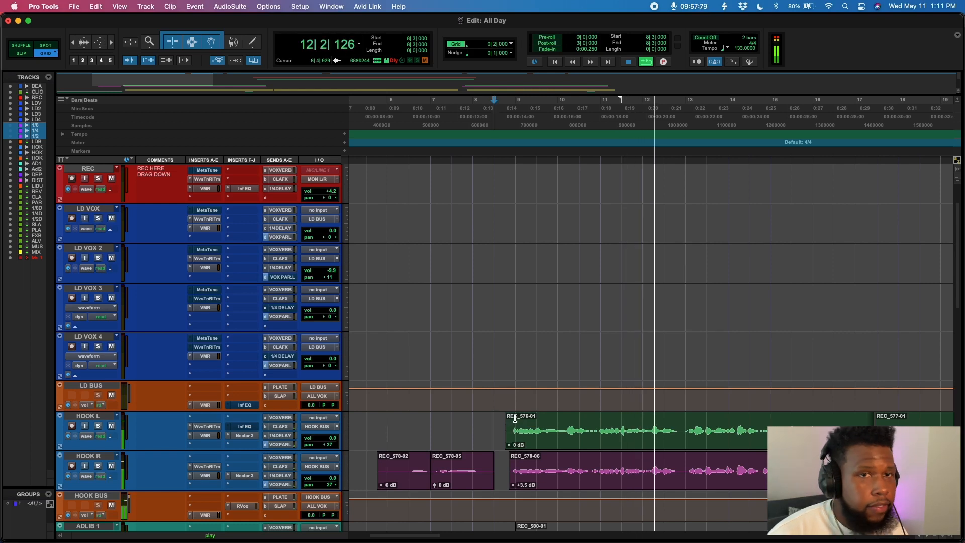
{"action": "key", "text": "space"}
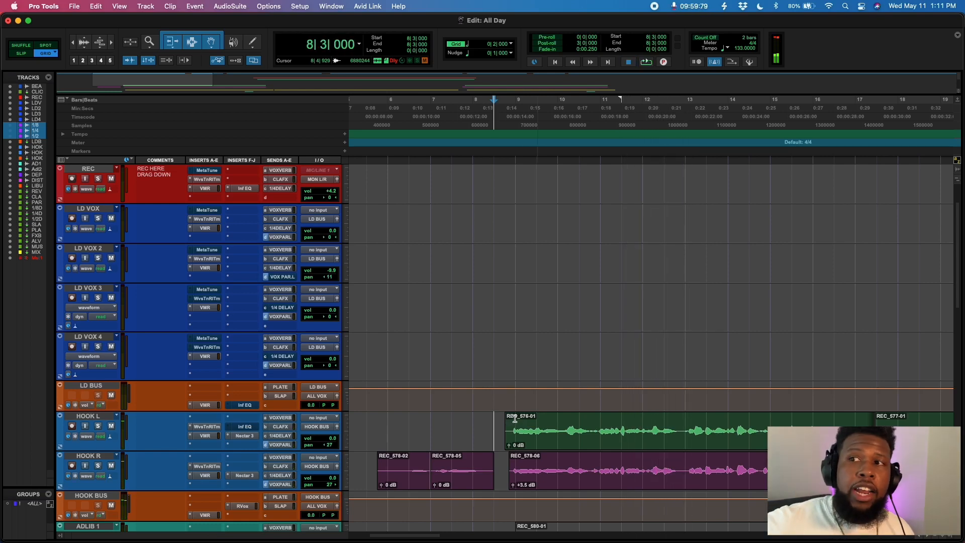